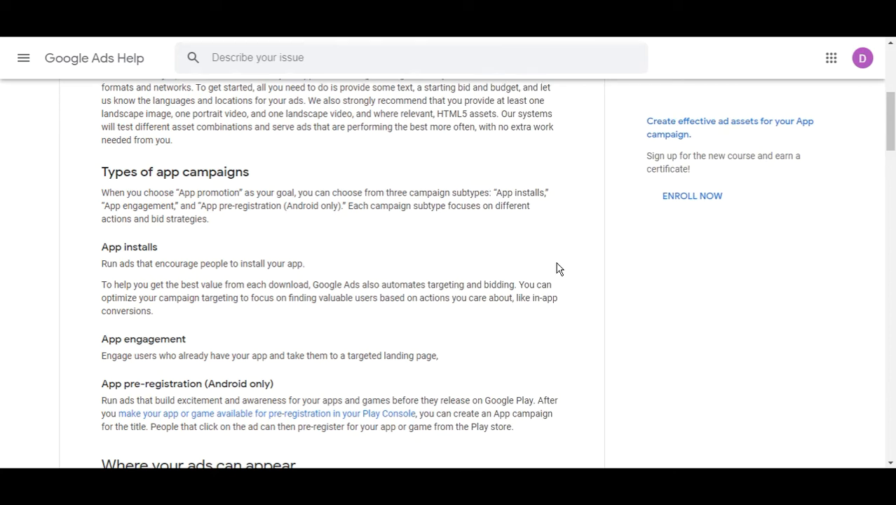
Read the help article's sections on app campaign types and where ads can appear, from App installs through Google Display Network.
{"action": "scroll", "coordinate": [559, 269], "scroll_direction": "down", "scroll_amount": 1}
{"action": "scroll", "coordinate": [559, 269], "scroll_direction": "down", "scroll_amount": 1}
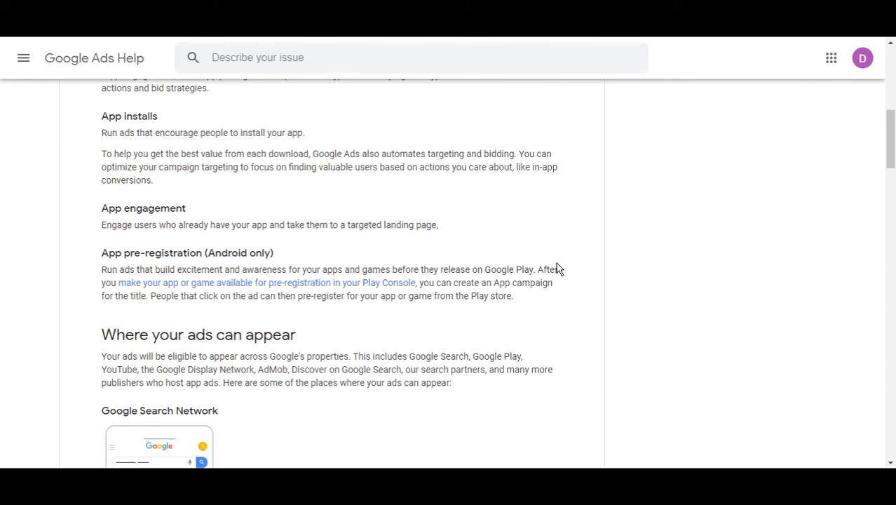
{"action": "scroll", "coordinate": [559, 268], "scroll_direction": "down", "scroll_amount": 3}
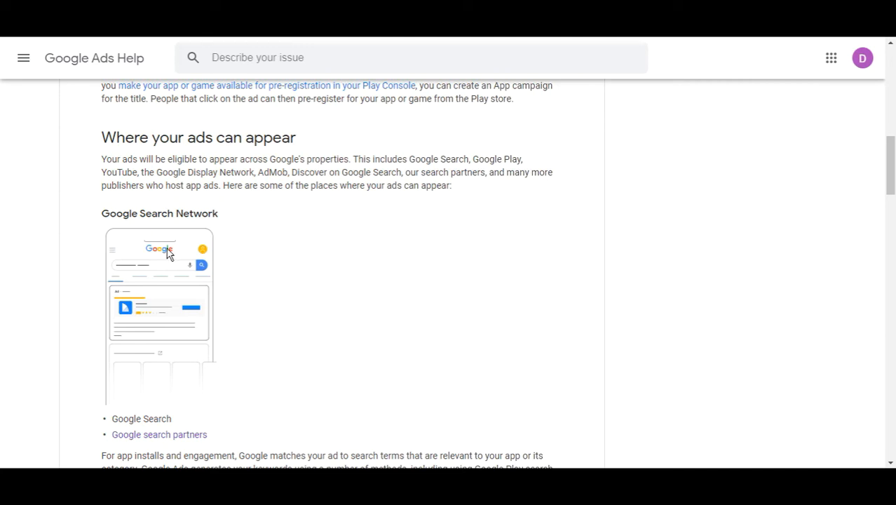
{"action": "scroll", "coordinate": [298, 228], "scroll_direction": "down", "scroll_amount": 1}
{"action": "scroll", "coordinate": [298, 227], "scroll_direction": "down", "scroll_amount": 5}
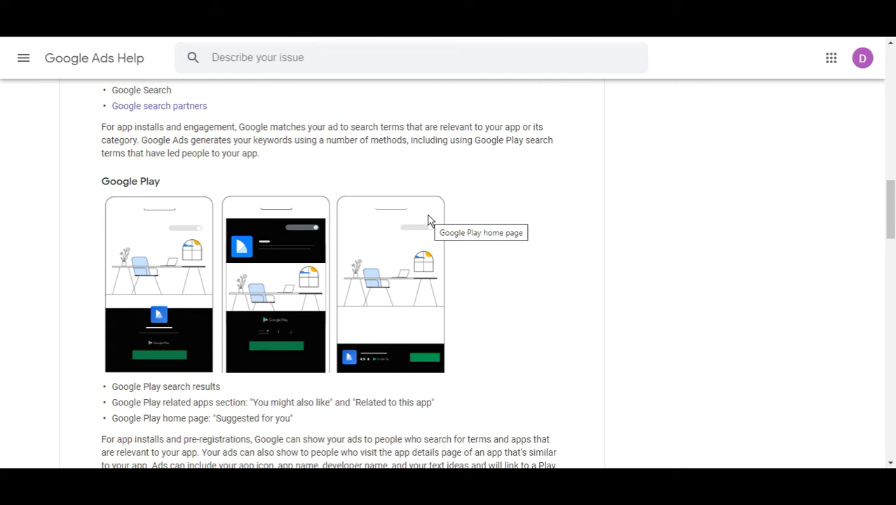
{"action": "scroll", "coordinate": [523, 232], "scroll_direction": "down", "scroll_amount": 5}
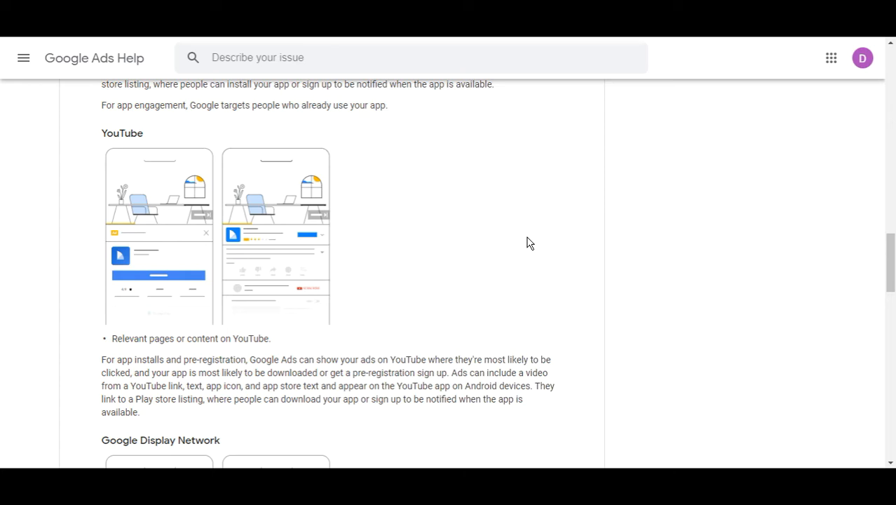
{"action": "scroll", "coordinate": [530, 243], "scroll_direction": "down", "scroll_amount": 3}
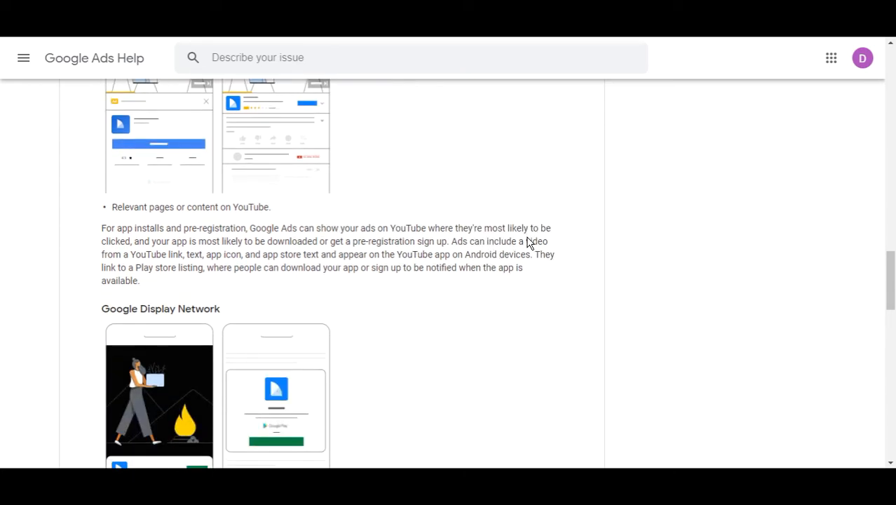
{"action": "scroll", "coordinate": [530, 243], "scroll_direction": "down", "scroll_amount": 1}
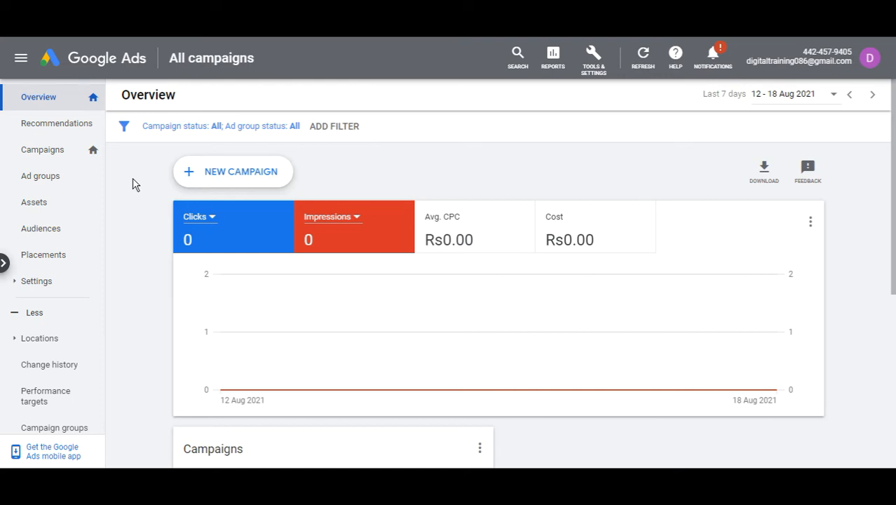
Start a new campaign with the App promotion goal and set the mobile app's platform to Android.
{"action": "left_click", "coordinate": [217, 174]}
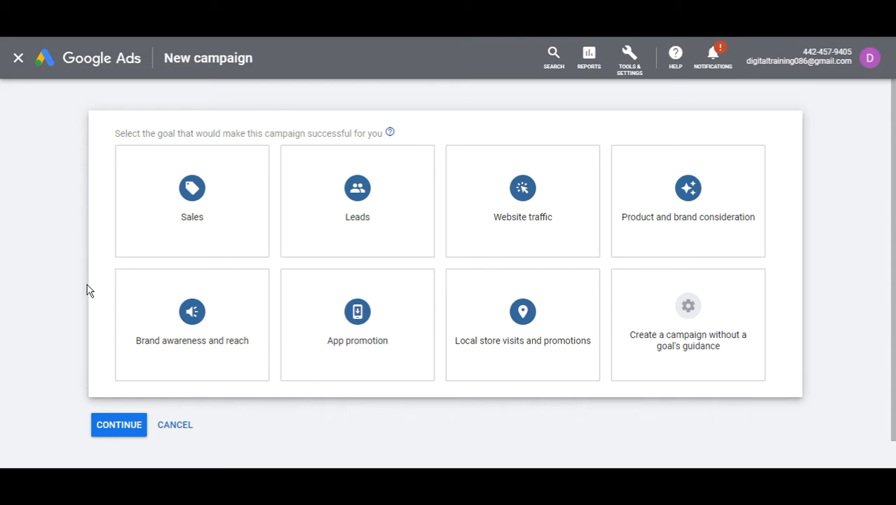
{"action": "left_click", "coordinate": [412, 316]}
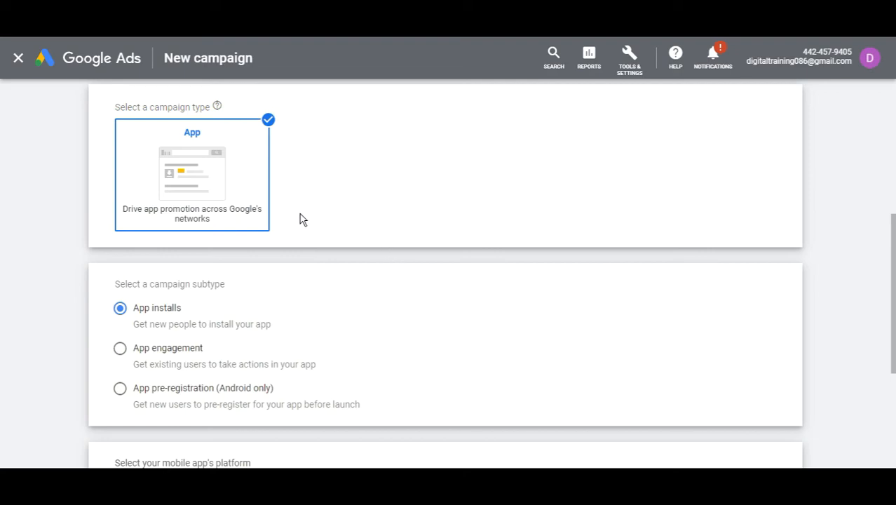
{"action": "scroll", "coordinate": [354, 297], "scroll_direction": "down", "scroll_amount": 2}
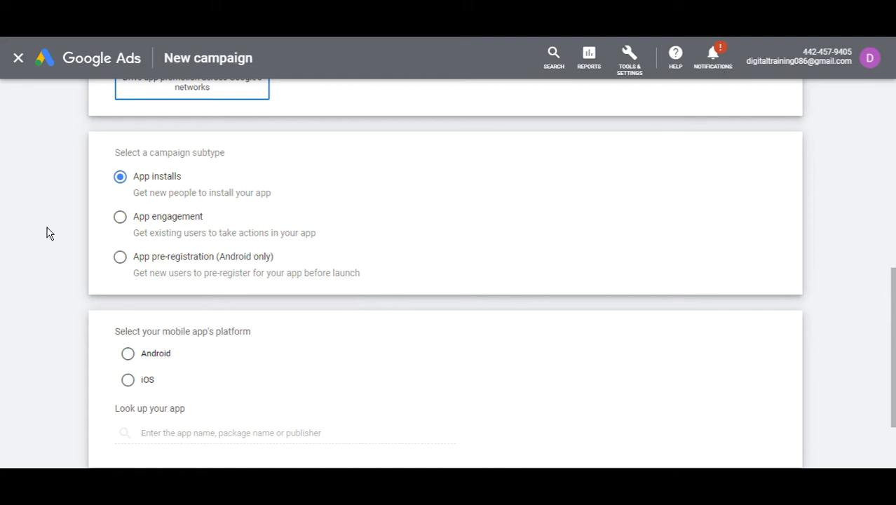
{"action": "scroll", "coordinate": [48, 238], "scroll_direction": "down", "scroll_amount": 1}
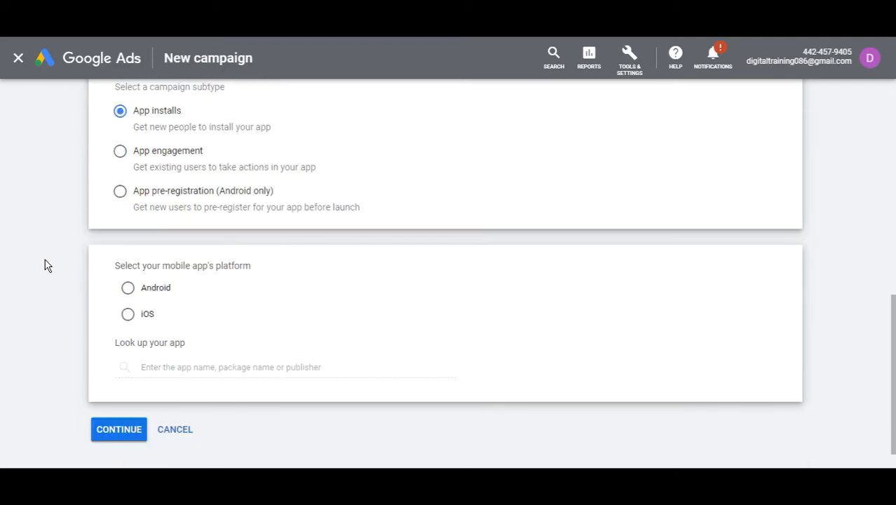
{"action": "scroll", "coordinate": [53, 287], "scroll_direction": "down", "scroll_amount": 1}
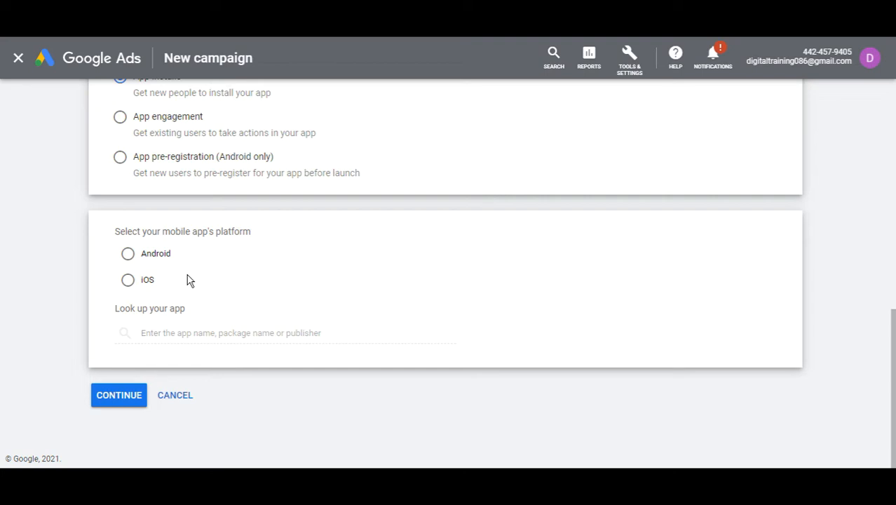
{"action": "left_click", "coordinate": [128, 254]}
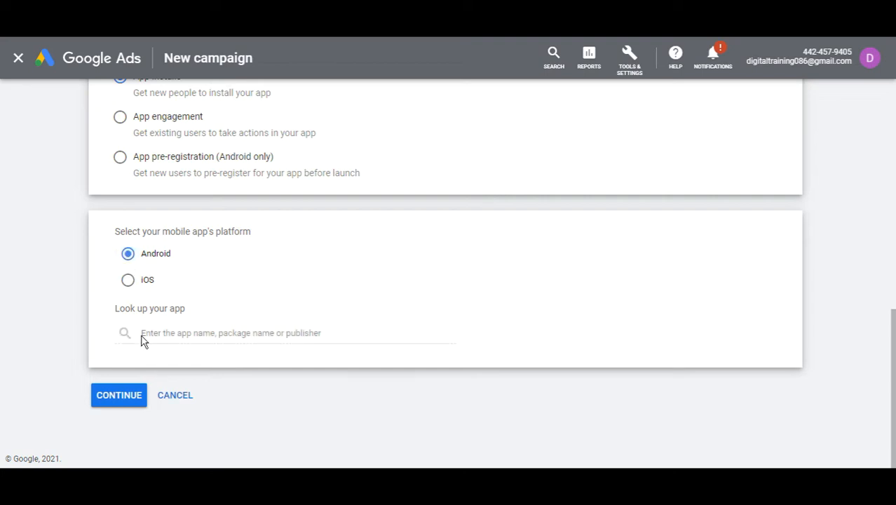
Look up "careem", choose the app "Careem - Rides, Food, Shops, Delivery & Payments", and continue to the campaign settings.
{"action": "left_click", "coordinate": [234, 335]}
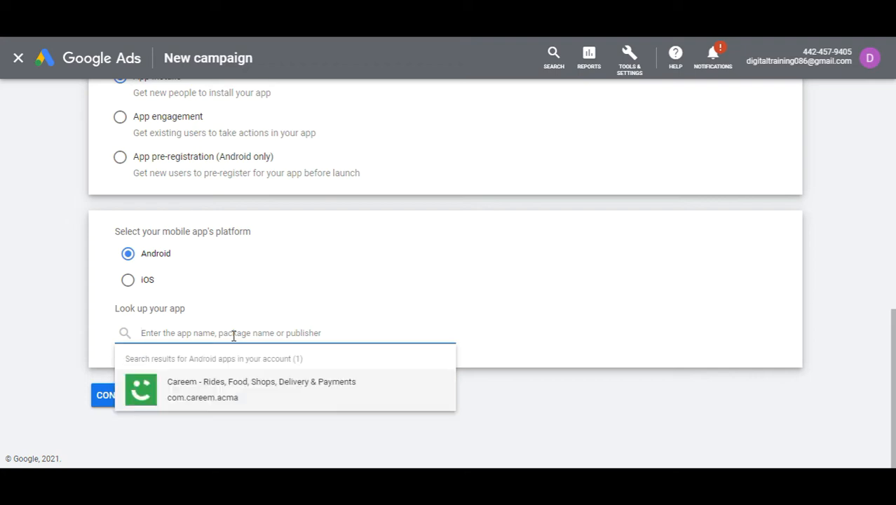
{"action": "type", "text": "careem"}
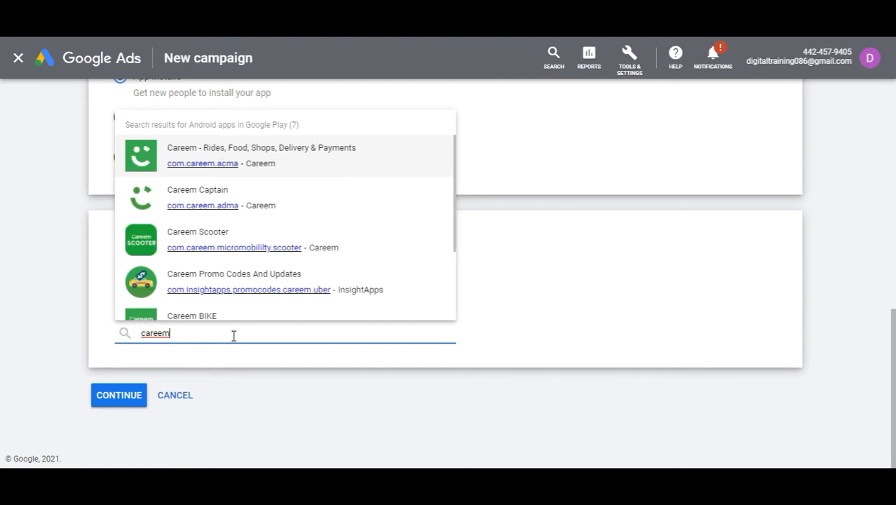
{"action": "left_click", "coordinate": [285, 162]}
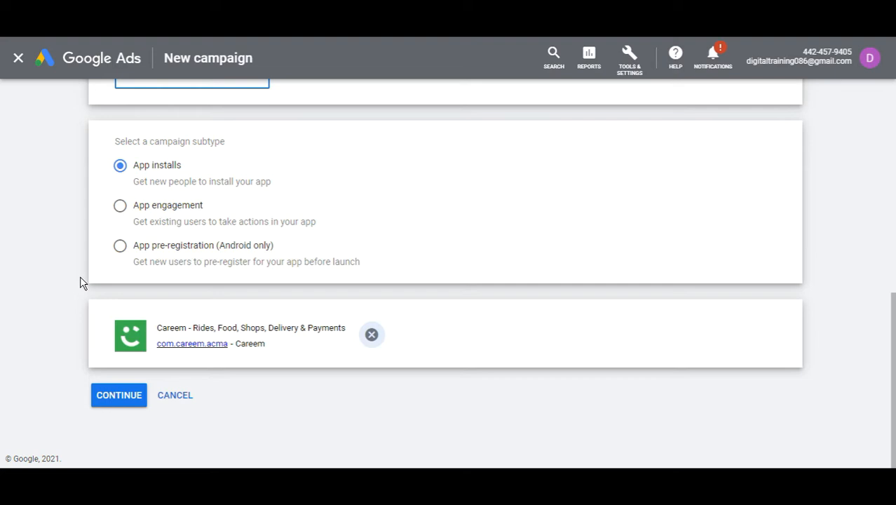
{"action": "left_click", "coordinate": [125, 397]}
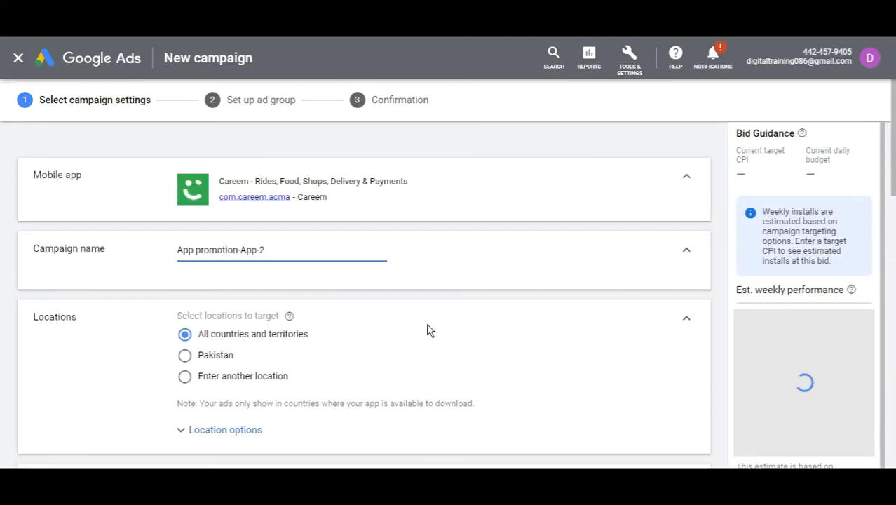
Replace the default campaign name with "careem app promotion".
{"action": "scroll", "coordinate": [427, 331], "scroll_direction": "down", "scroll_amount": 1}
{"action": "scroll", "coordinate": [426, 330], "scroll_direction": "up", "scroll_amount": 1}
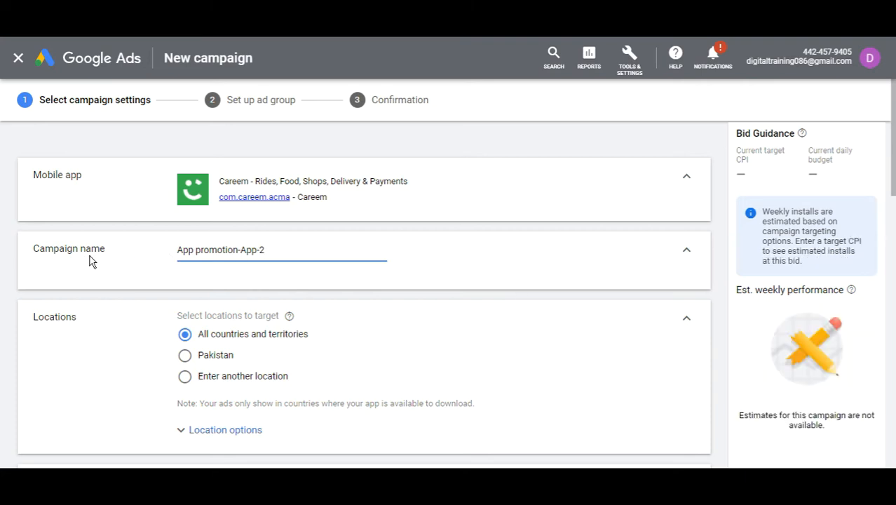
{"action": "left_click_drag", "start_coordinate": [268, 250], "coordinate": [178, 251]}
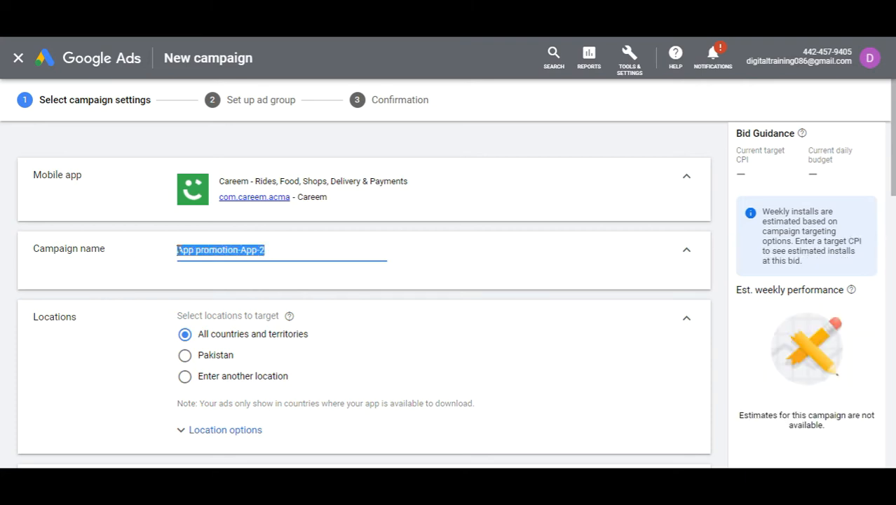
{"action": "type", "text": "Careem "}
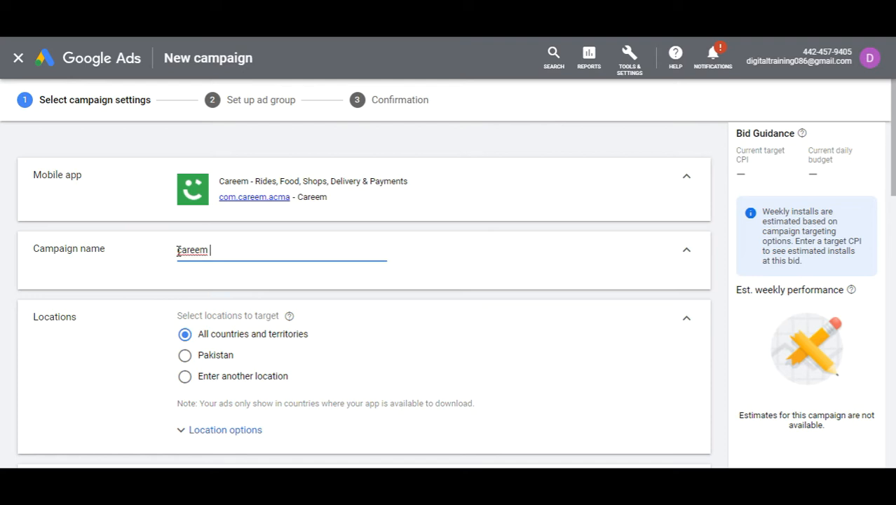
{"action": "type", "text": "app promotion"}
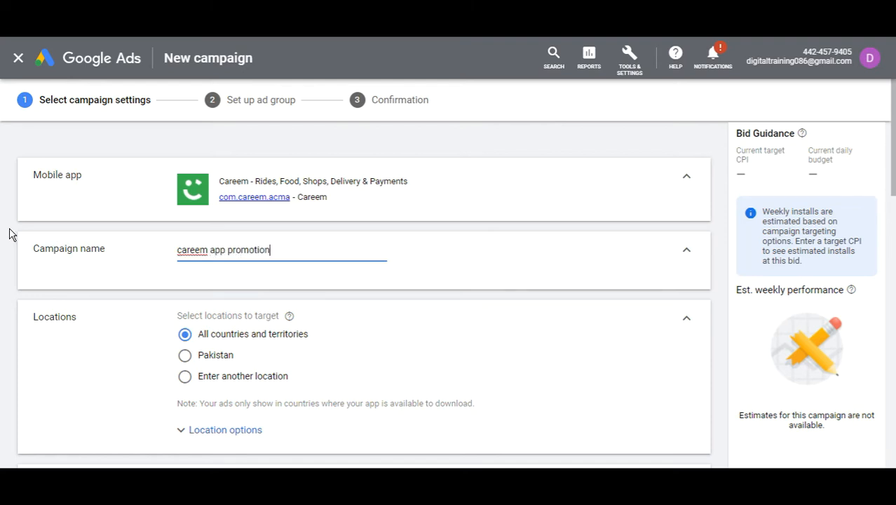
Target Pakistan as the campaign location and add Urdu to the customer languages.
{"action": "scroll", "coordinate": [11, 235], "scroll_direction": "down", "scroll_amount": 1}
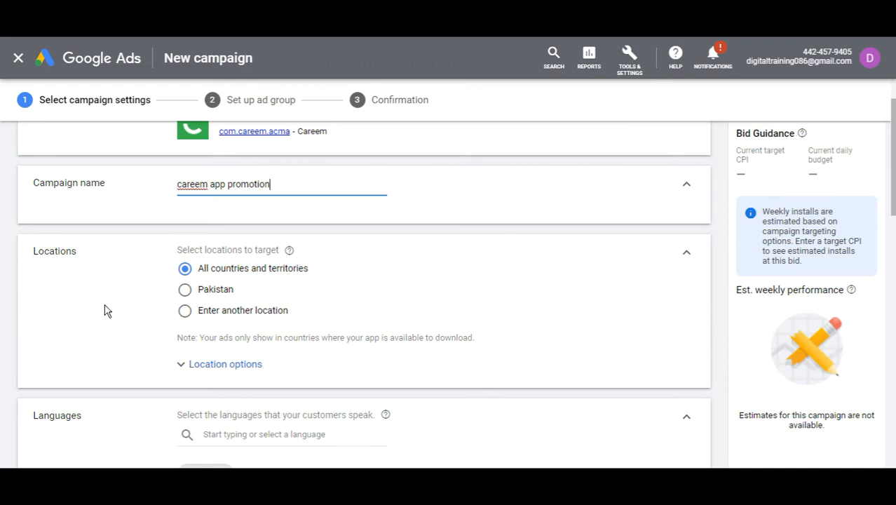
{"action": "left_click", "coordinate": [185, 293]}
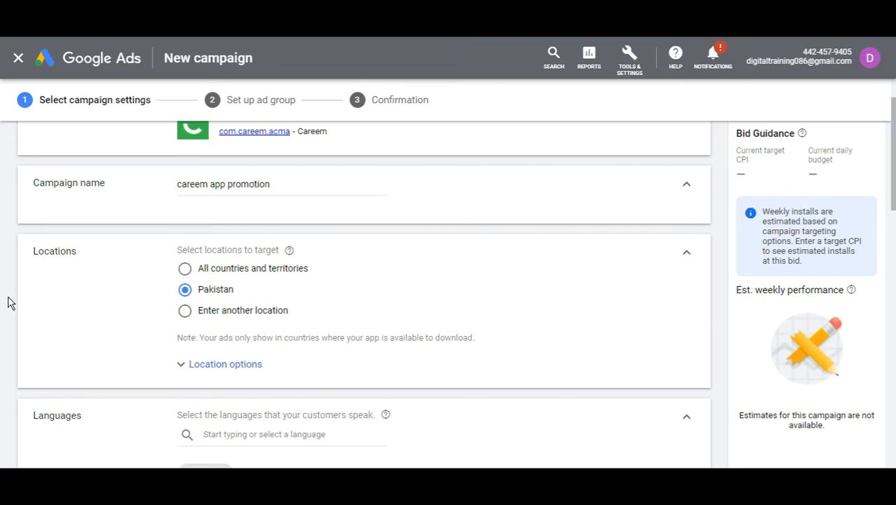
{"action": "scroll", "coordinate": [9, 302], "scroll_direction": "down", "scroll_amount": 3}
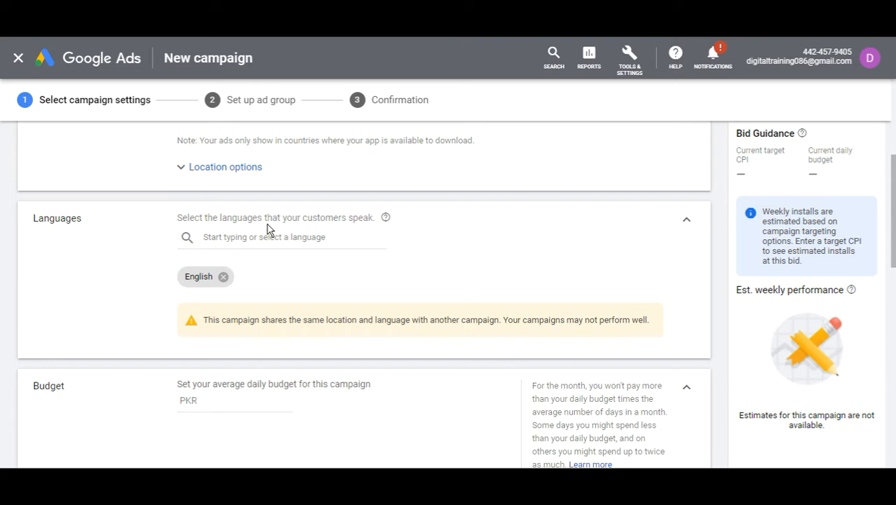
{"action": "left_click", "coordinate": [262, 237]}
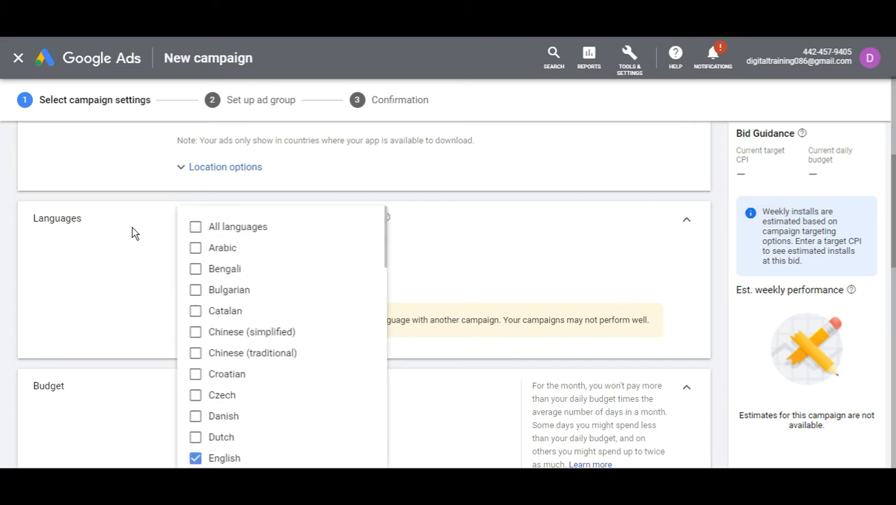
{"action": "left_click", "coordinate": [138, 255]}
{"action": "left_click", "coordinate": [221, 246]}
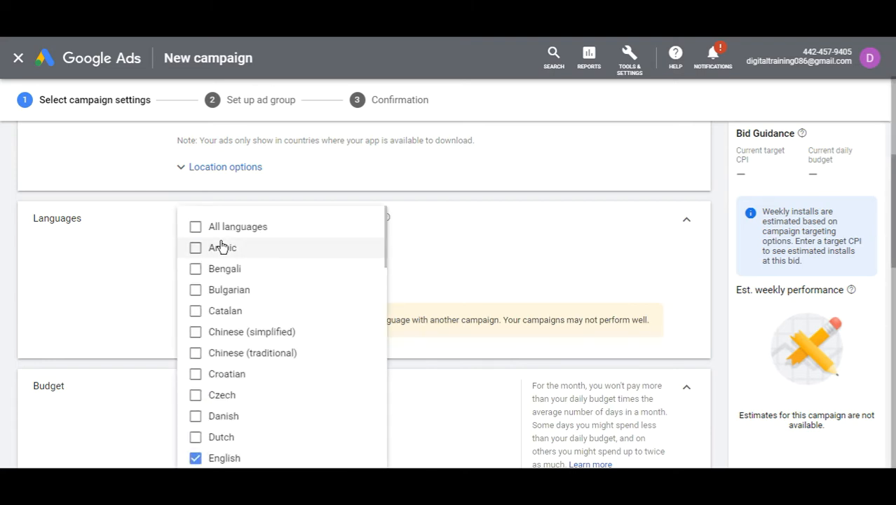
{"action": "type", "text": "urdu"}
{"action": "left_click", "coordinate": [197, 271]}
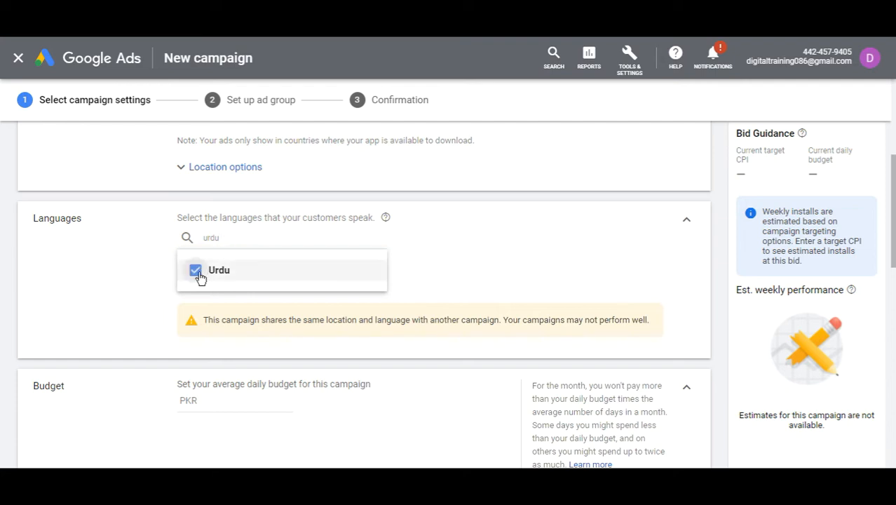
{"action": "left_click", "coordinate": [56, 298]}
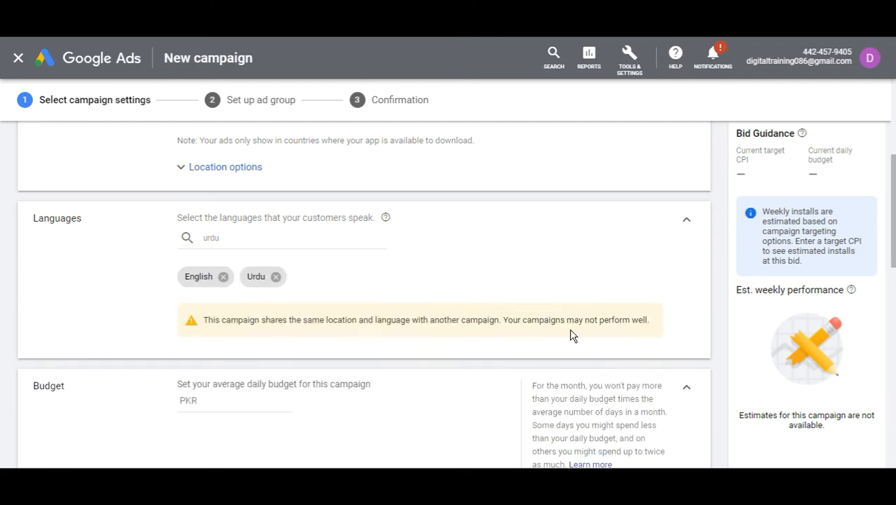
Set the campaign's average daily budget to PKR 1,000.
{"action": "scroll", "coordinate": [521, 375], "scroll_direction": "down", "scroll_amount": 2}
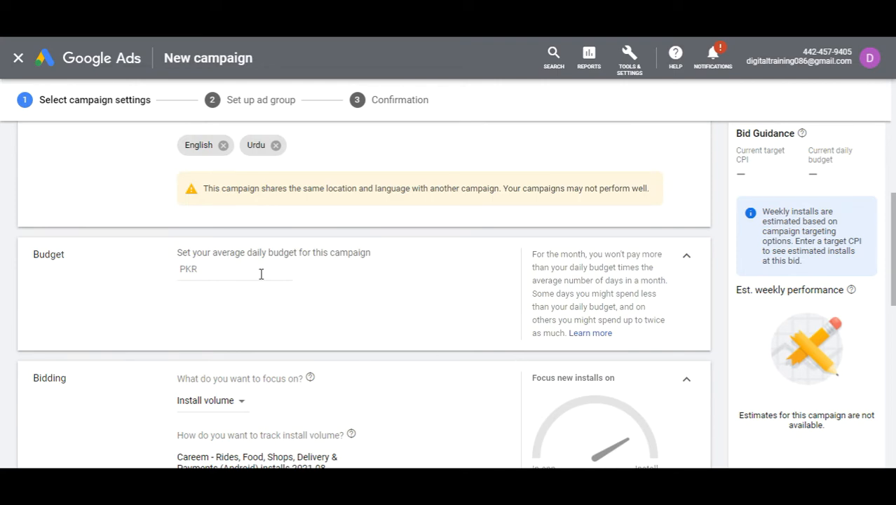
{"action": "left_click", "coordinate": [261, 274]}
{"action": "type", "text": "1000"}
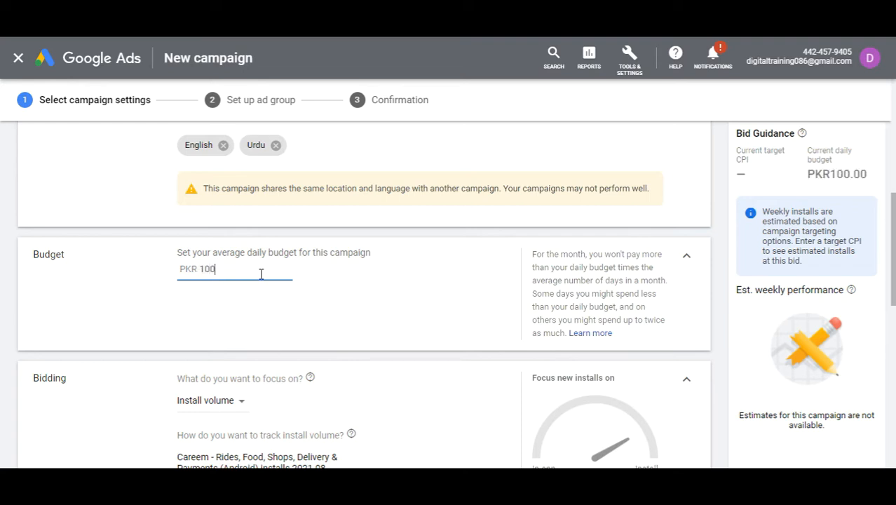
{"action": "left_click", "coordinate": [453, 355]}
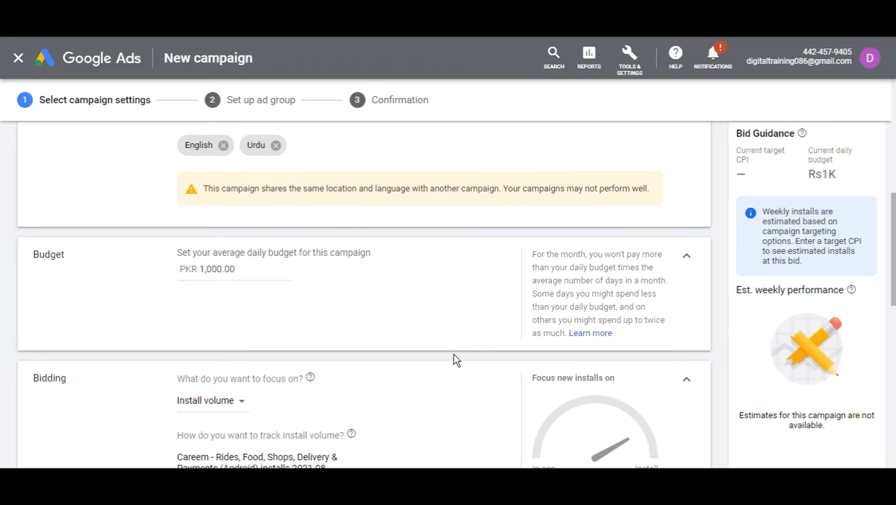
Examine the bidding focus options available besides Install volume.
{"action": "scroll", "coordinate": [416, 361], "scroll_direction": "down", "scroll_amount": 2}
{"action": "scroll", "coordinate": [413, 281], "scroll_direction": "down", "scroll_amount": 1}
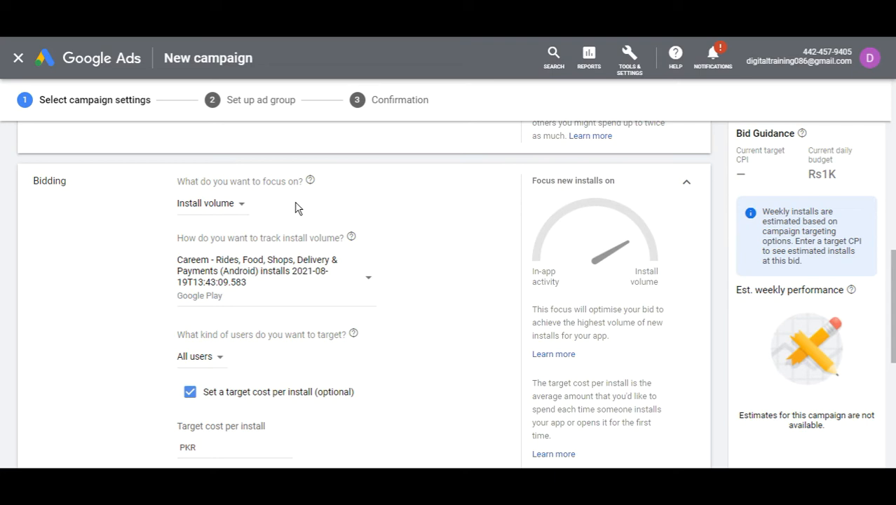
{"action": "left_click", "coordinate": [239, 207]}
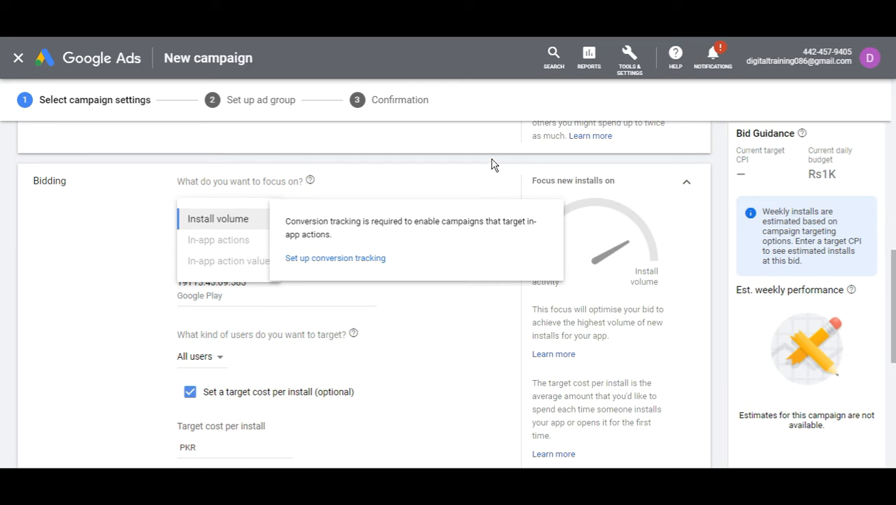
Open the account's Conversions page in a separate browser tab and switch to it, keeping the campaign draft open.
{"action": "left_click", "coordinate": [638, 81]}
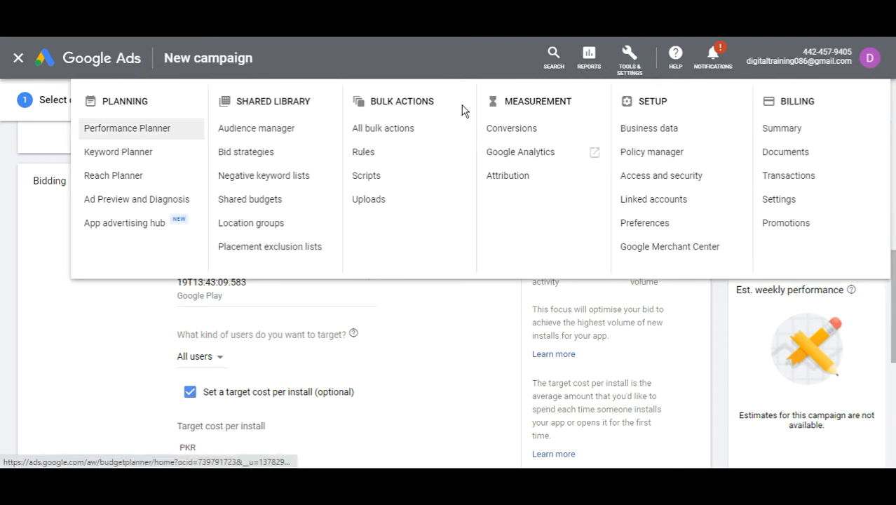
{"action": "right_click", "coordinate": [526, 132]}
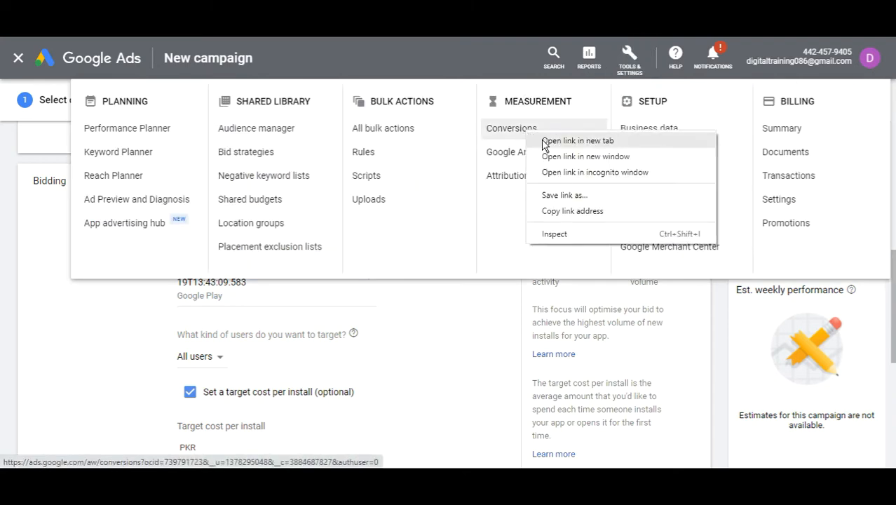
{"action": "left_click", "coordinate": [544, 141]}
{"action": "key", "text": "ctrl+Tab"}
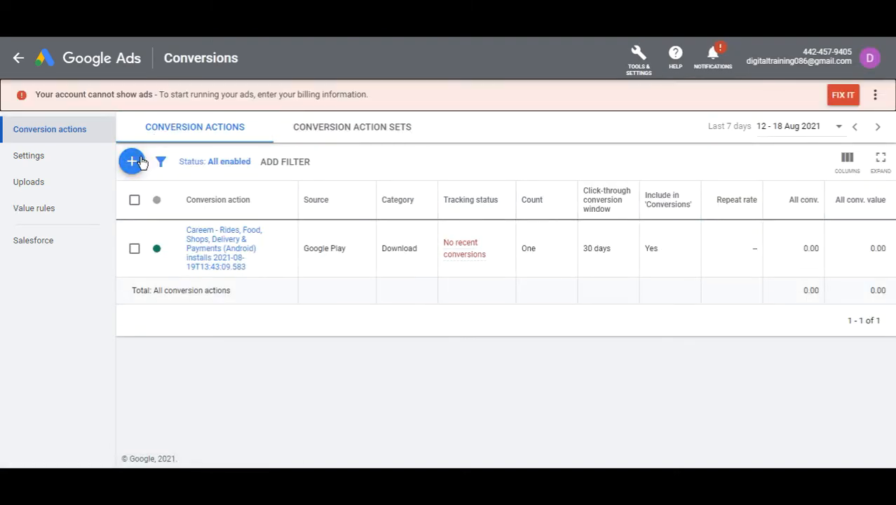
Start a new conversion action for app tracking and choose Google Analytics 4 properties (Firebase) as the tracking method.
{"action": "left_click", "coordinate": [132, 161]}
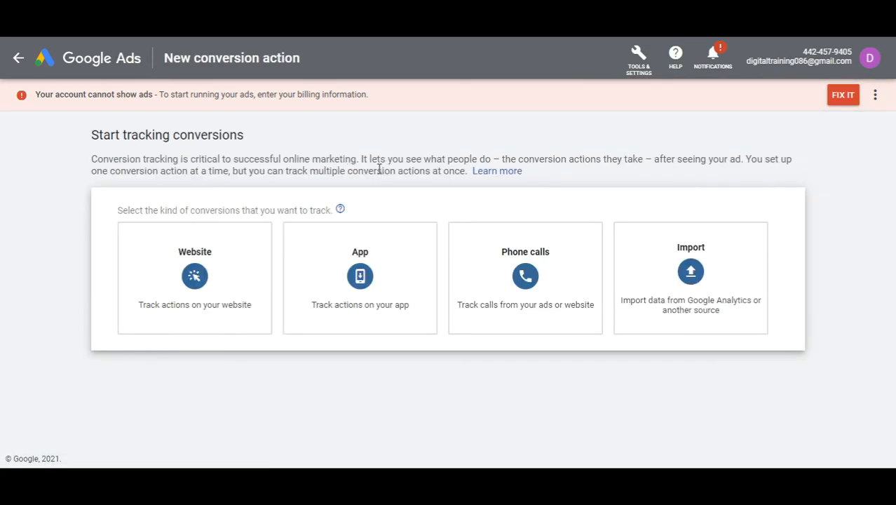
{"action": "left_click", "coordinate": [420, 266]}
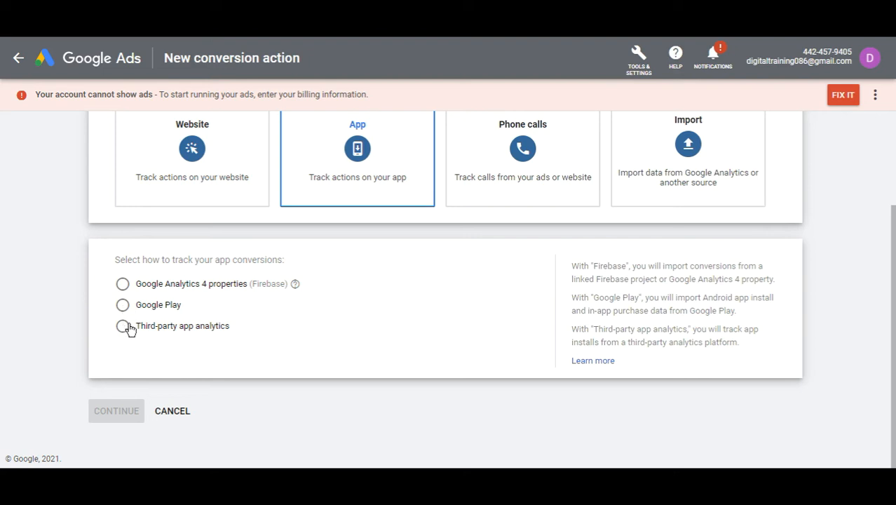
{"action": "left_click", "coordinate": [123, 284]}
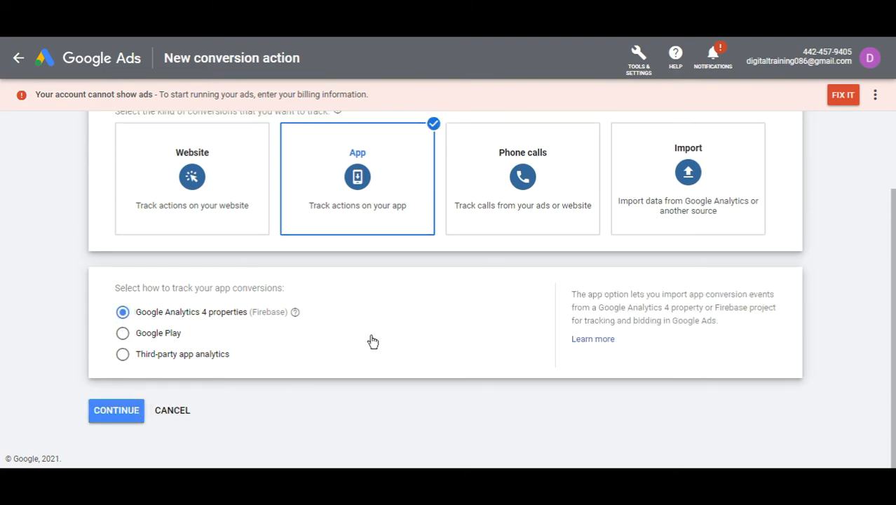
Return to the campaign draft, keep All users as the targeted users and set the target cost per install to PKR 100.
{"action": "mouse_move", "coordinate": [325, 229]}
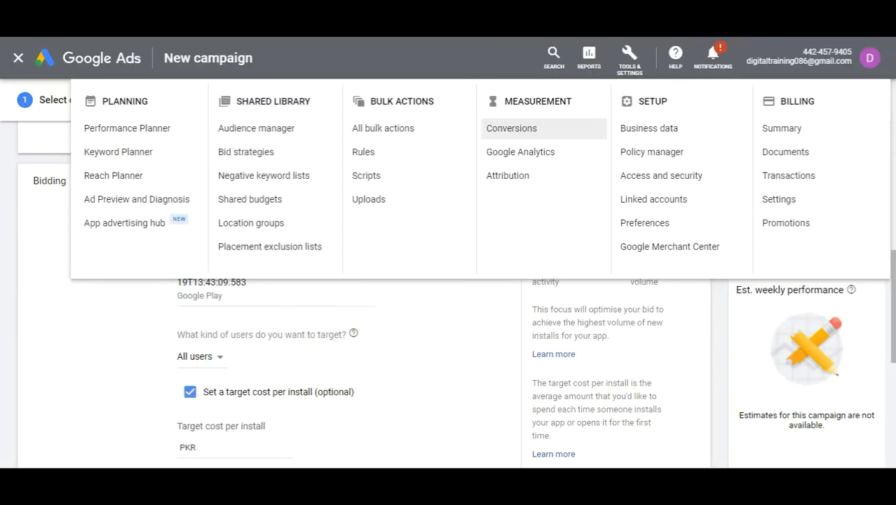
{"action": "left_click", "coordinate": [520, 315]}
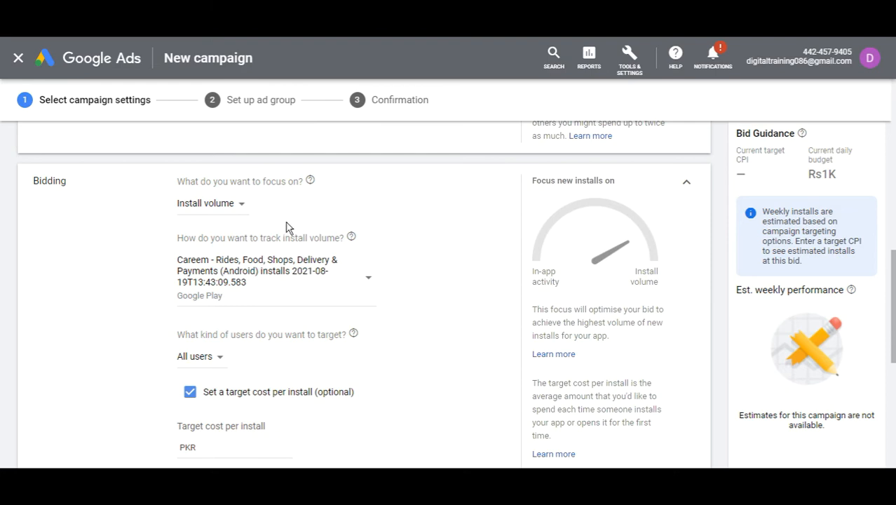
{"action": "scroll", "coordinate": [418, 268], "scroll_direction": "down", "scroll_amount": 2}
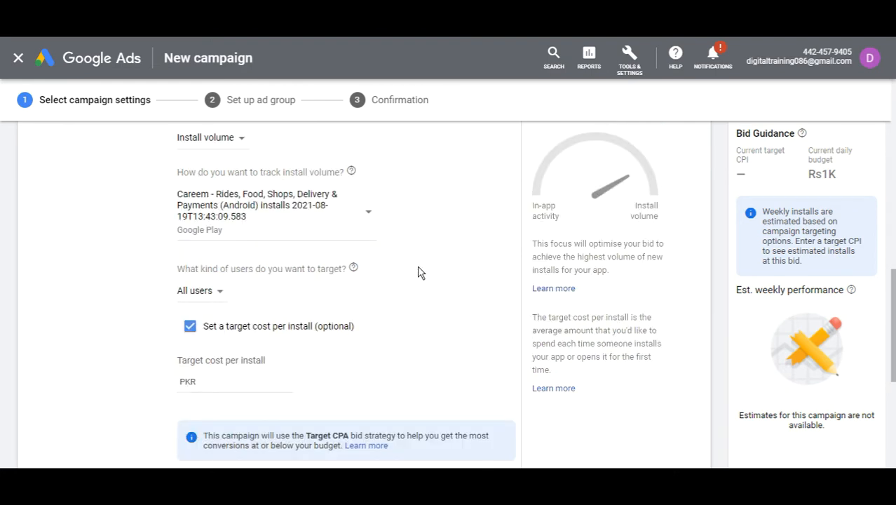
{"action": "scroll", "coordinate": [428, 266], "scroll_direction": "down", "scroll_amount": 1}
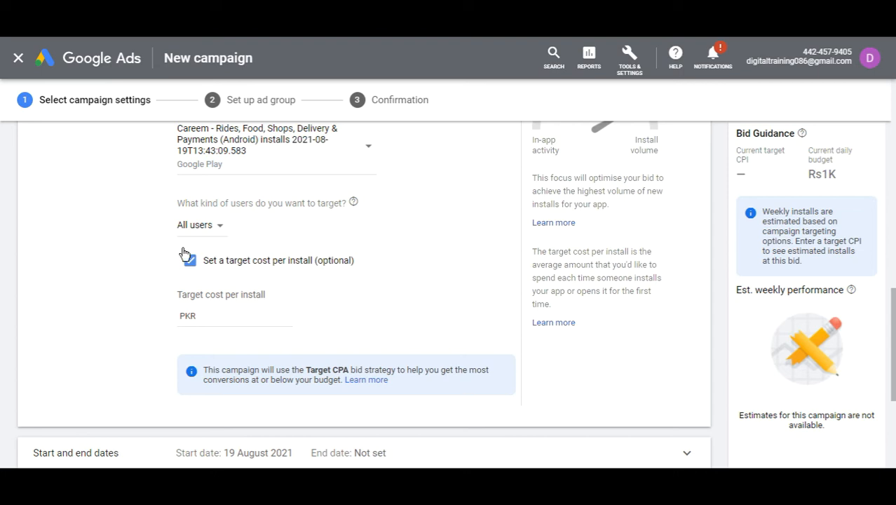
{"action": "left_click", "coordinate": [221, 240]}
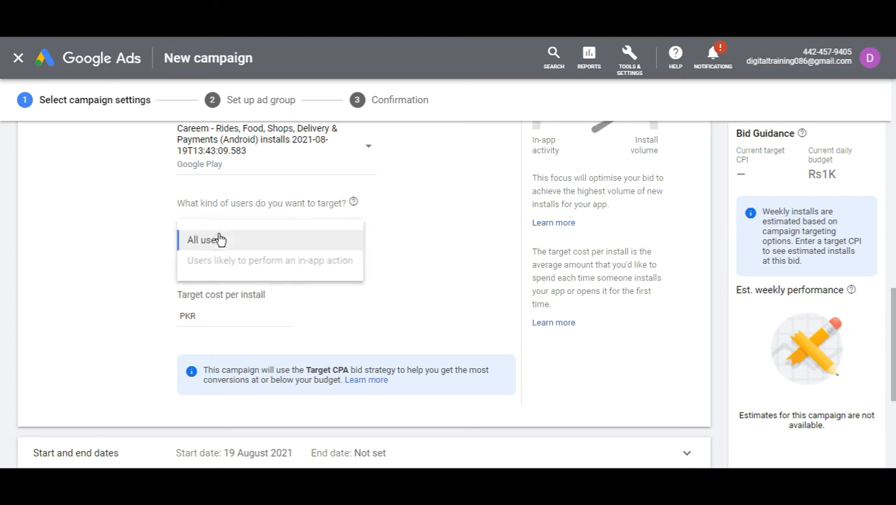
{"action": "left_click", "coordinate": [216, 250]}
{"action": "scroll", "coordinate": [434, 294], "scroll_direction": "down", "scroll_amount": 1}
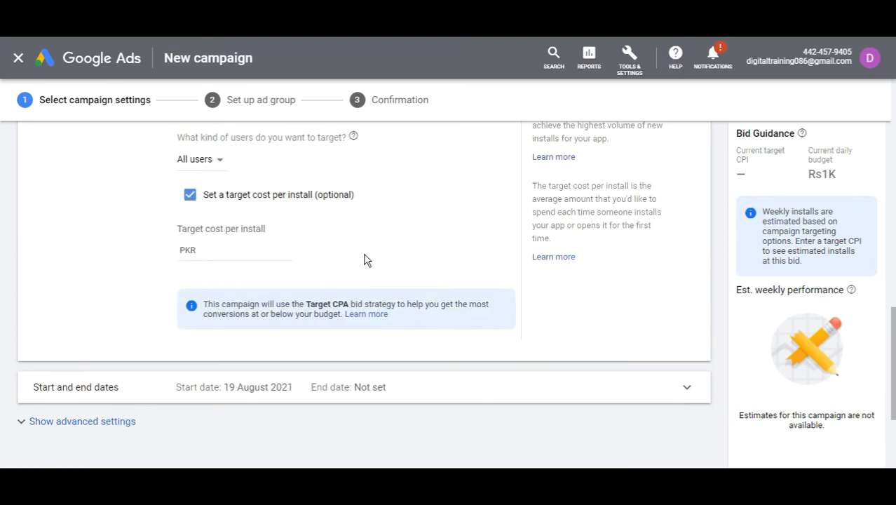
{"action": "left_click", "coordinate": [220, 253]}
{"action": "type", "text": "100"}
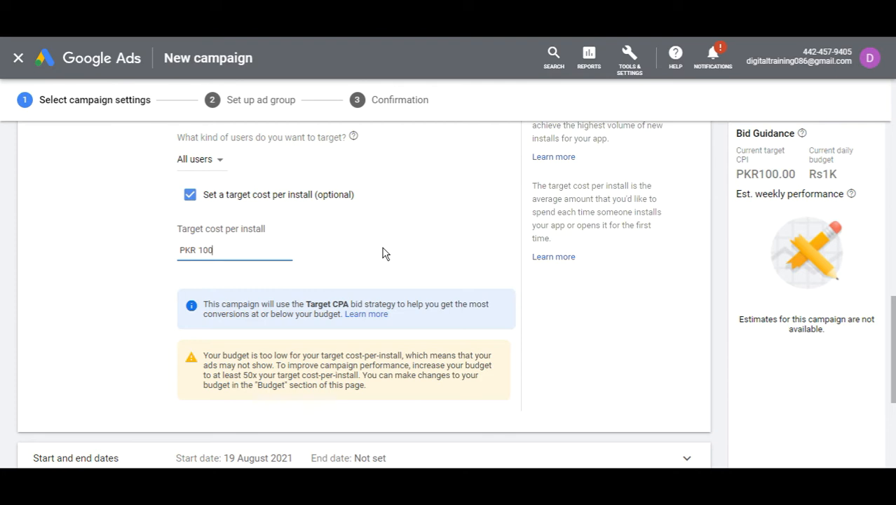
{"action": "left_click", "coordinate": [519, 433]}
Schedule the campaign from 24 Aug 2021 to 31 Aug 2021, then save the campaign settings and continue to the ad group setup.
{"action": "scroll", "coordinate": [477, 382], "scroll_direction": "down", "scroll_amount": 2}
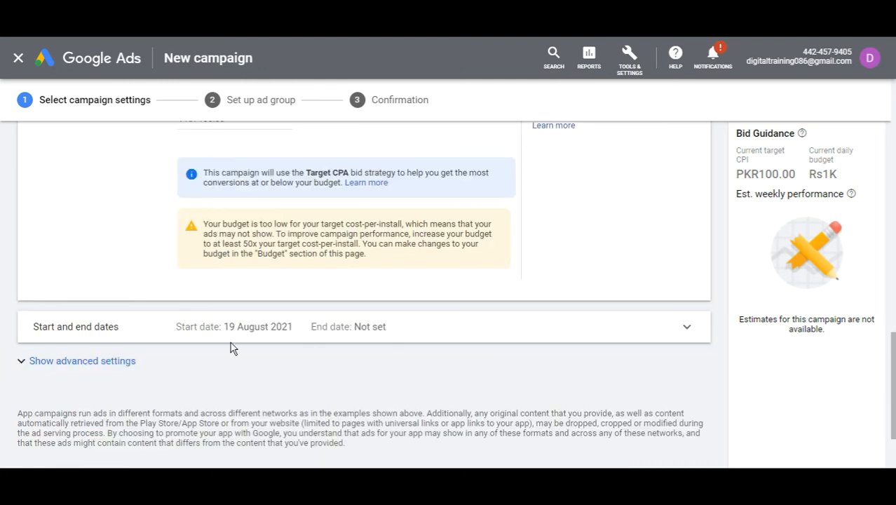
{"action": "left_click", "coordinate": [414, 334]}
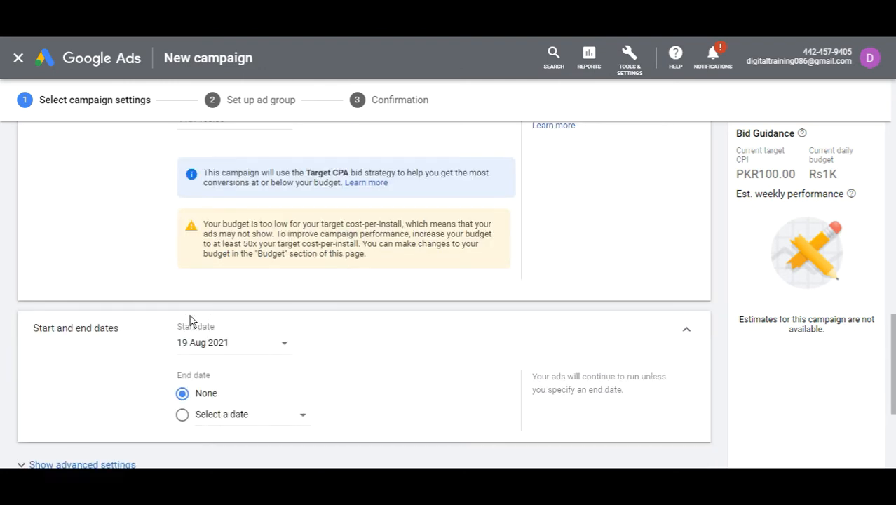
{"action": "left_click", "coordinate": [225, 345]}
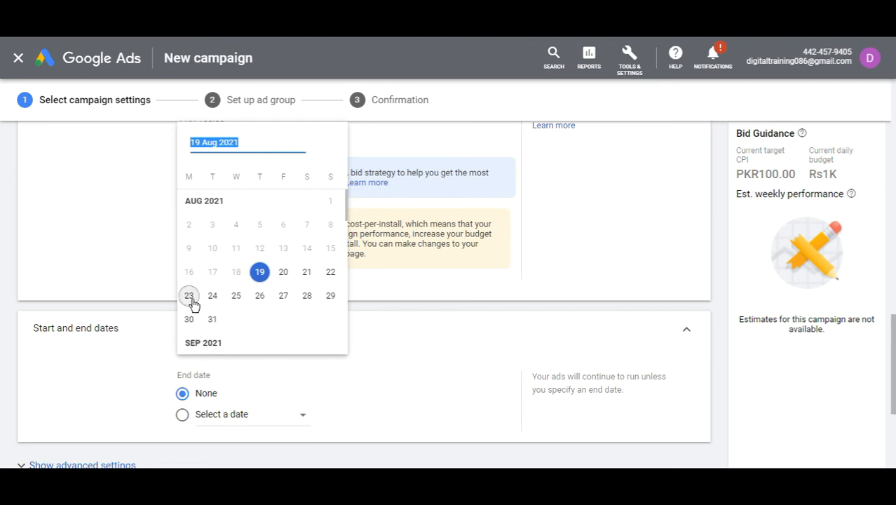
{"action": "left_click", "coordinate": [214, 299]}
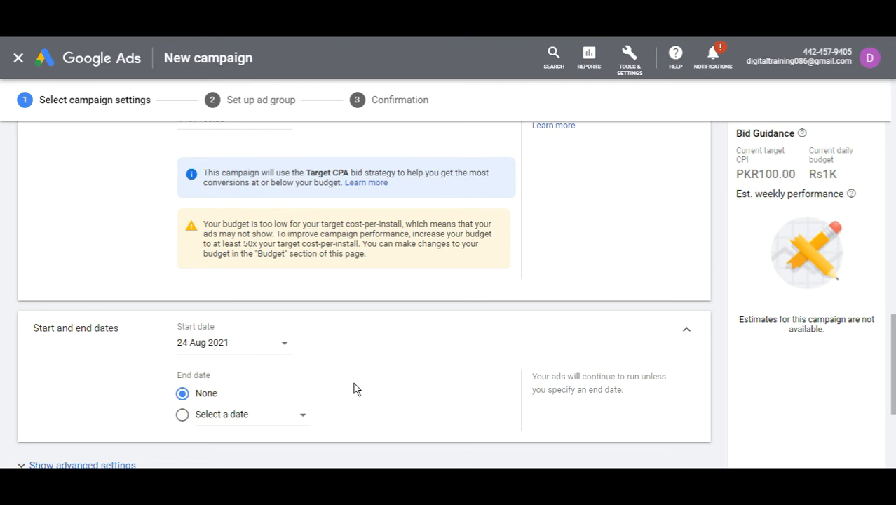
{"action": "scroll", "coordinate": [354, 389], "scroll_direction": "down", "scroll_amount": 2}
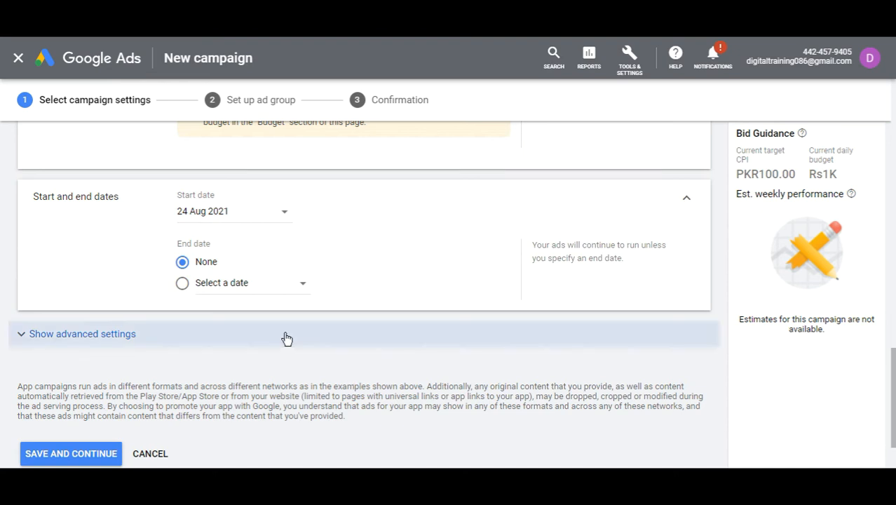
{"action": "left_click", "coordinate": [283, 292]}
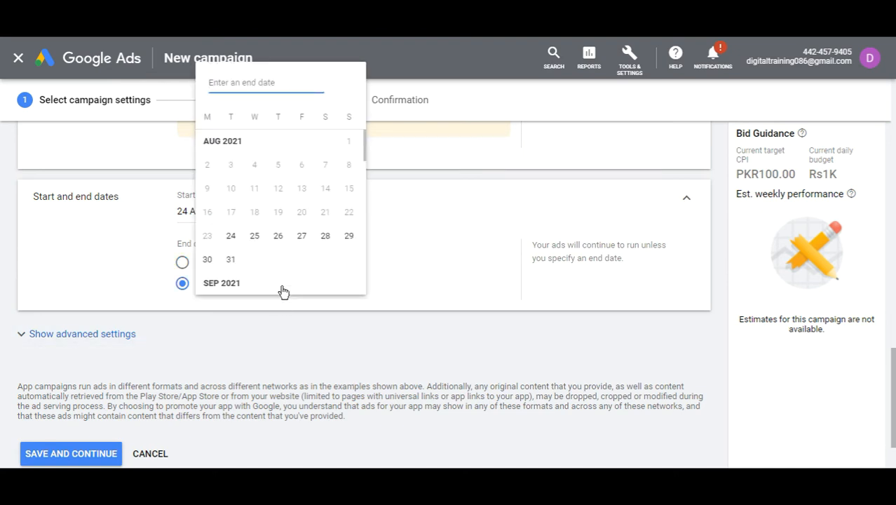
{"action": "left_click", "coordinate": [232, 259]}
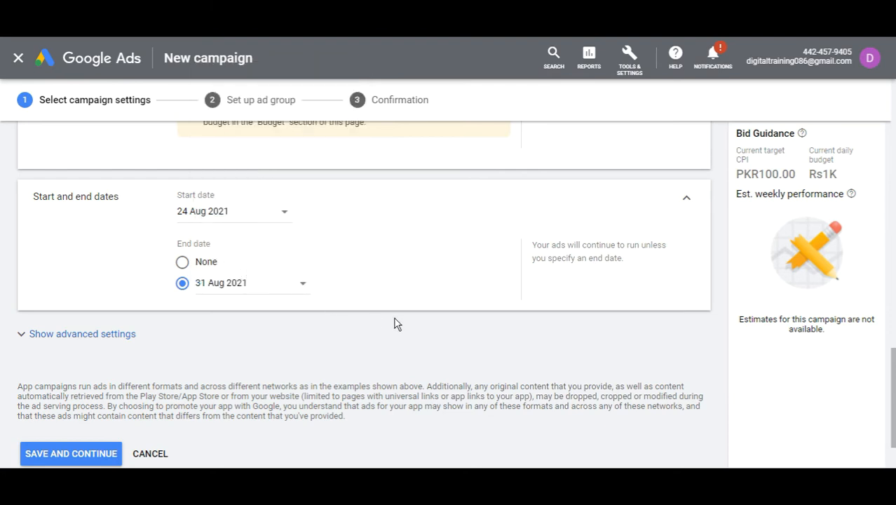
{"action": "left_click", "coordinate": [110, 449]}
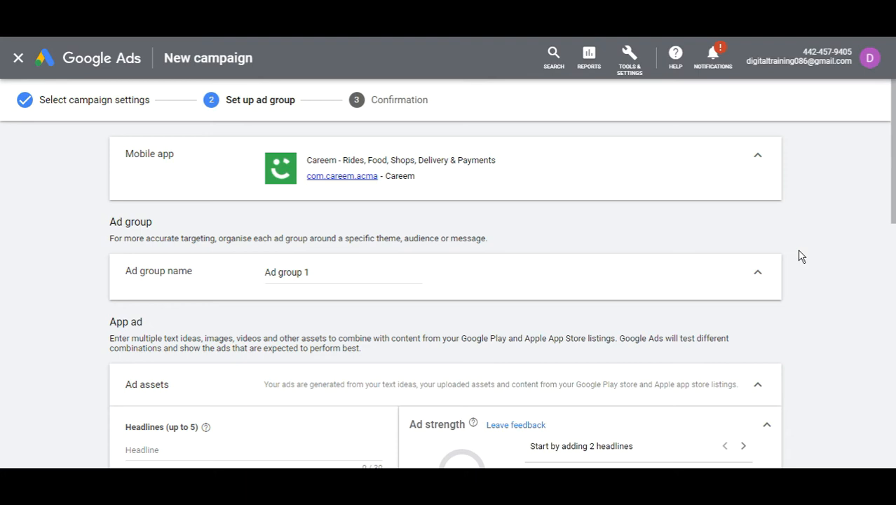
Rename the ad group as "app promotion".
{"action": "scroll", "coordinate": [802, 256], "scroll_direction": "down", "scroll_amount": 1}
{"action": "left_click_drag", "start_coordinate": [309, 207], "coordinate": [261, 209]}
{"action": "type", "text": "a"}
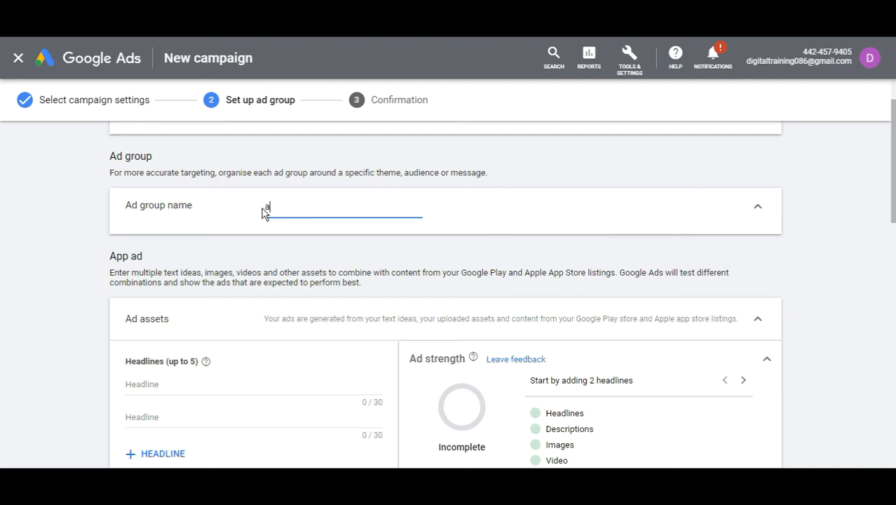
{"action": "type", "text": "pp promotion"}
{"action": "left_click", "coordinate": [423, 265]}
Examine the ad asset fields for headlines, descriptions, images, videos and HTML5 in the app ad.
{"action": "scroll", "coordinate": [386, 279], "scroll_direction": "down", "scroll_amount": 1}
{"action": "scroll", "coordinate": [373, 308], "scroll_direction": "down", "scroll_amount": 1}
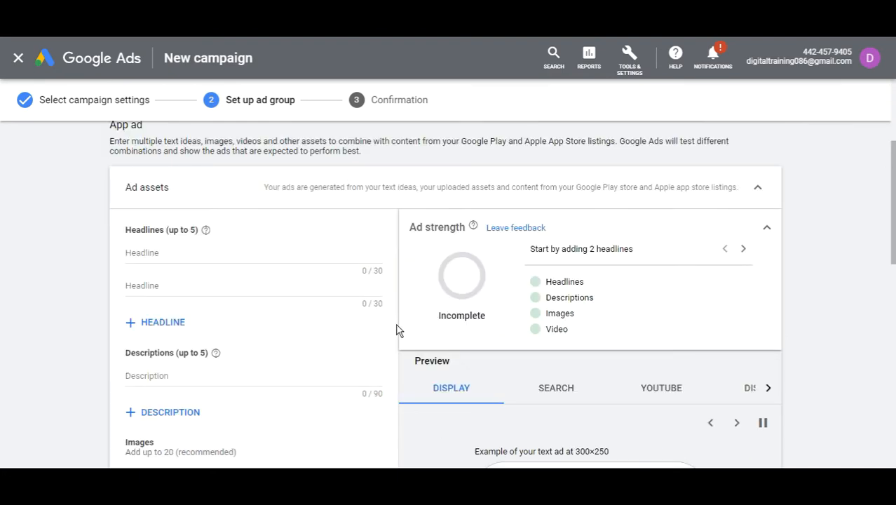
{"action": "scroll", "coordinate": [399, 332], "scroll_direction": "down", "scroll_amount": 1}
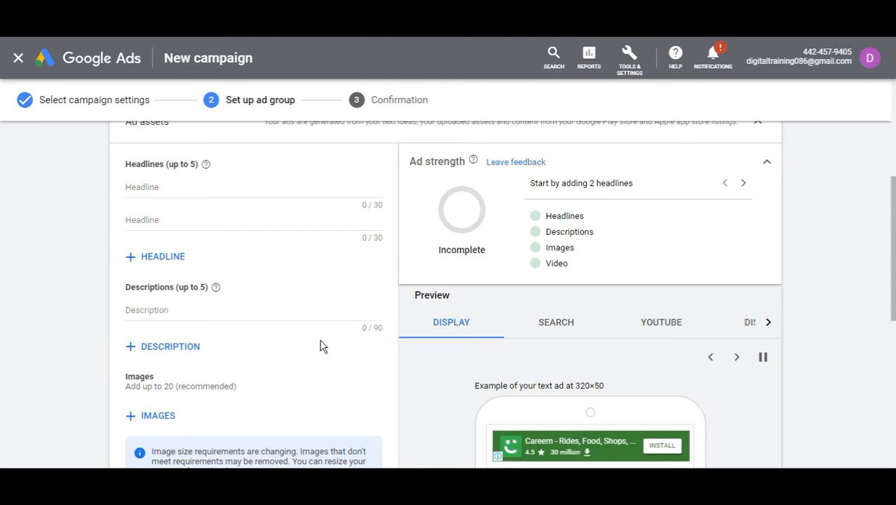
{"action": "scroll", "coordinate": [321, 348], "scroll_direction": "down", "scroll_amount": 3}
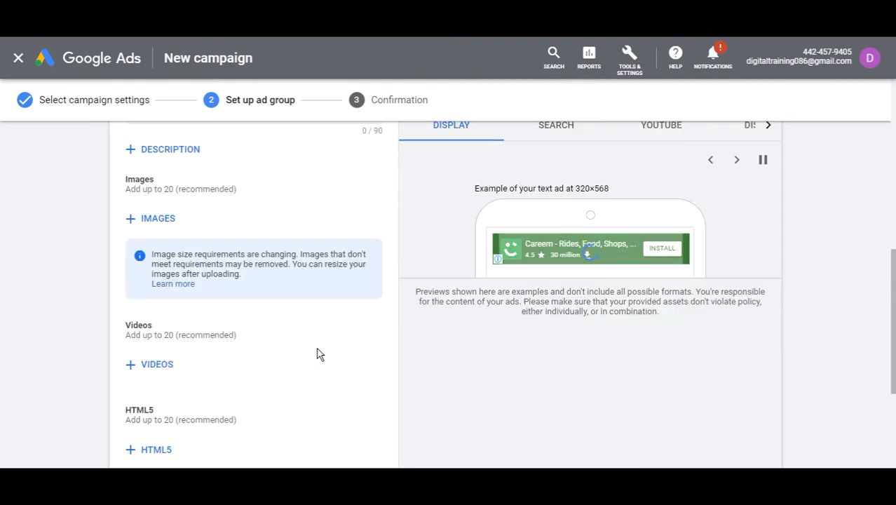
{"action": "scroll", "coordinate": [291, 333], "scroll_direction": "down", "scroll_amount": 1}
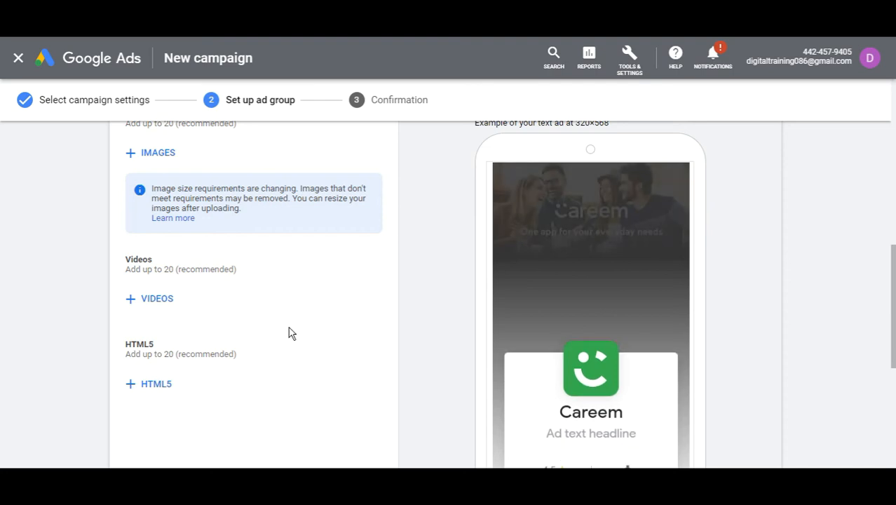
{"action": "scroll", "coordinate": [273, 389], "scroll_direction": "down", "scroll_amount": 1}
{"action": "scroll", "coordinate": [277, 391], "scroll_direction": "down", "scroll_amount": 3}
{"action": "scroll", "coordinate": [282, 382], "scroll_direction": "up", "scroll_amount": 8}
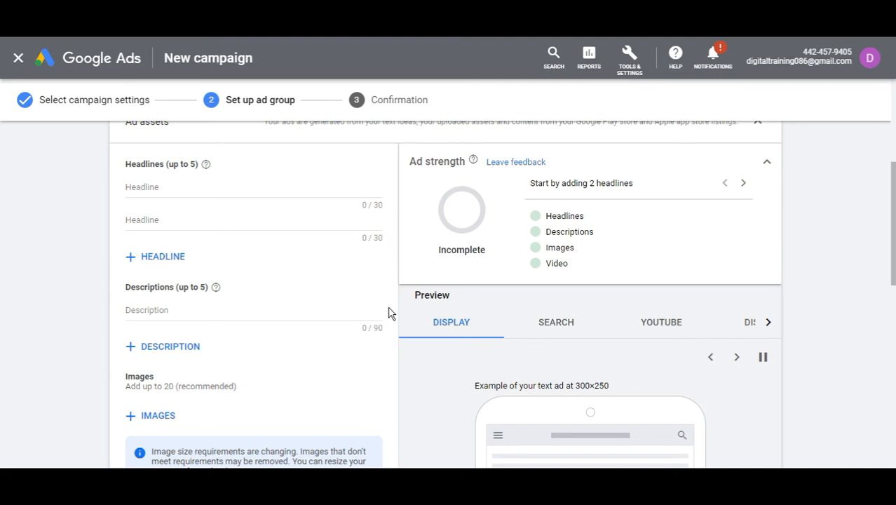
Enter "careem taxi booking app" and "Pakistan no.1 taxi app" as the first two headlines of the app ad.
{"action": "scroll", "coordinate": [390, 312], "scroll_direction": "up", "scroll_amount": 1}
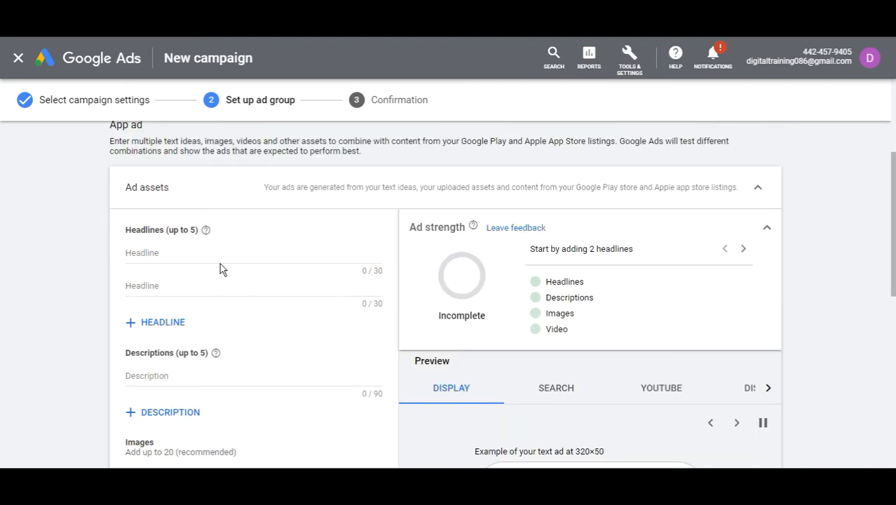
{"action": "left_click", "coordinate": [201, 255]}
{"action": "type", "text": "ca"}
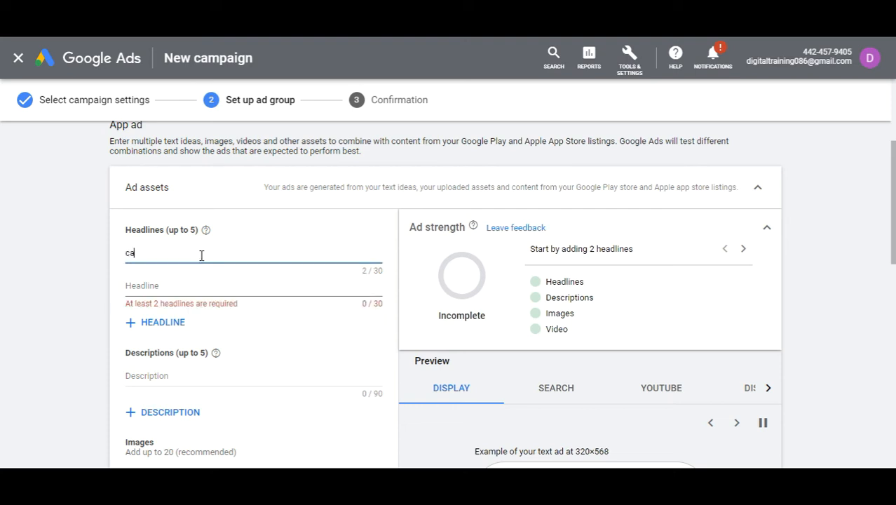
{"action": "type", "text": "reem taxi booki"}
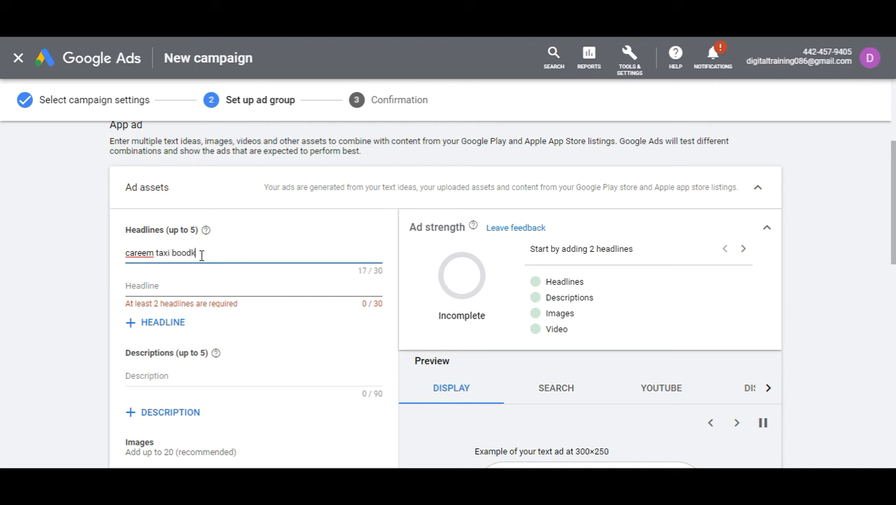
{"action": "type", "text": "ng app"}
{"action": "key", "text": "Tab"}
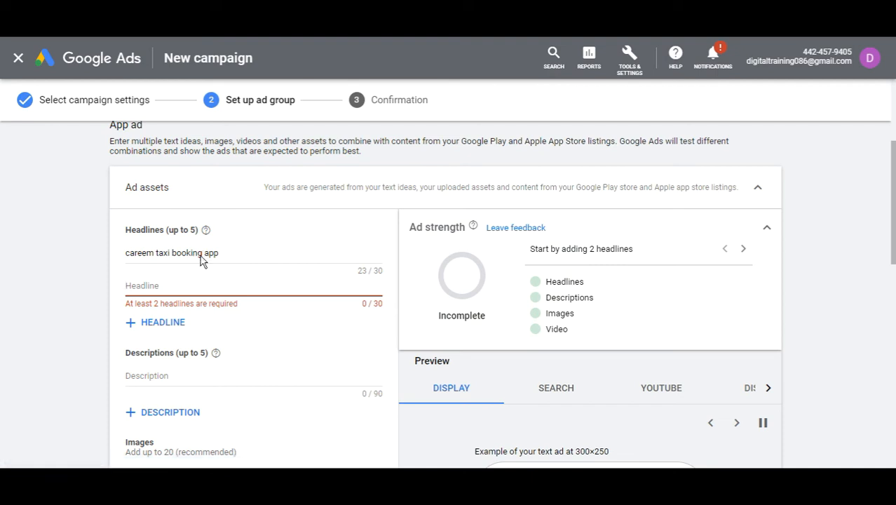
{"action": "type", "text": "Pakistan"}
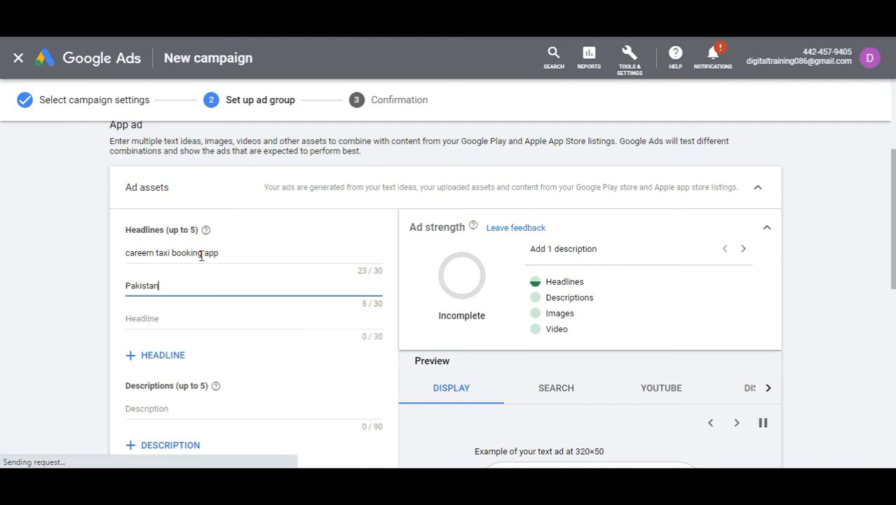
{"action": "type", "text": " no1 a"}
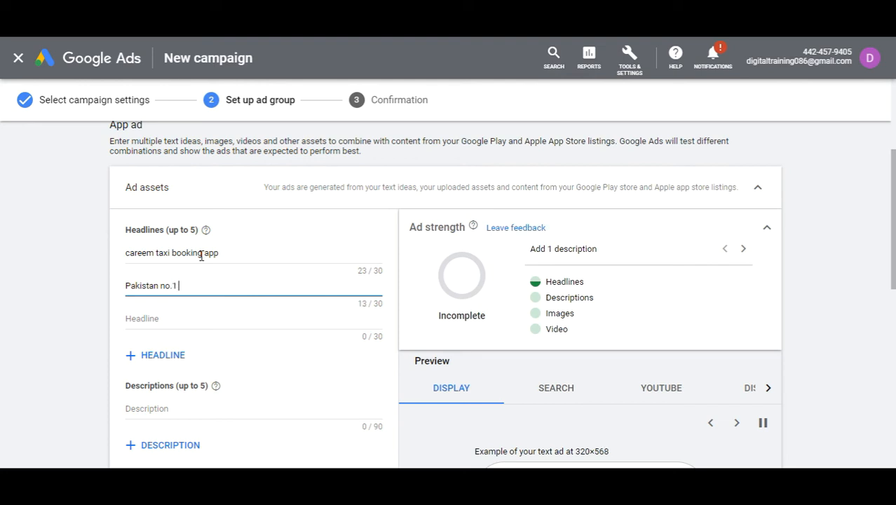
{"action": "type", "text": "axi app"}
{"action": "left_click", "coordinate": [404, 294]}
Enter "Please install this amazing app" as the first description of the app ad.
{"action": "scroll", "coordinate": [310, 366], "scroll_direction": "down", "scroll_amount": 1}
{"action": "left_click", "coordinate": [191, 351]}
{"action": "type", "text": "Please install"}
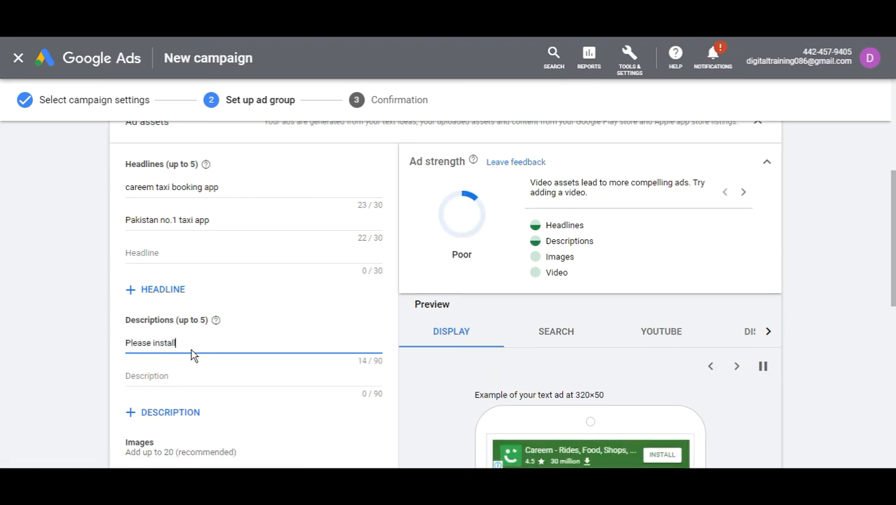
{"action": "type", "text": " this ajmazin"}
{"action": "key", "text": "BackSpace"}
{"action": "key", "text": "BackSpace"}
{"action": "key", "text": "BackSpace"}
{"action": "key", "text": "BackSpace"}
{"action": "key", "text": "BackSpace"}
{"action": "key", "text": "BackSpace"}
{"action": "type", "text": "ma"}
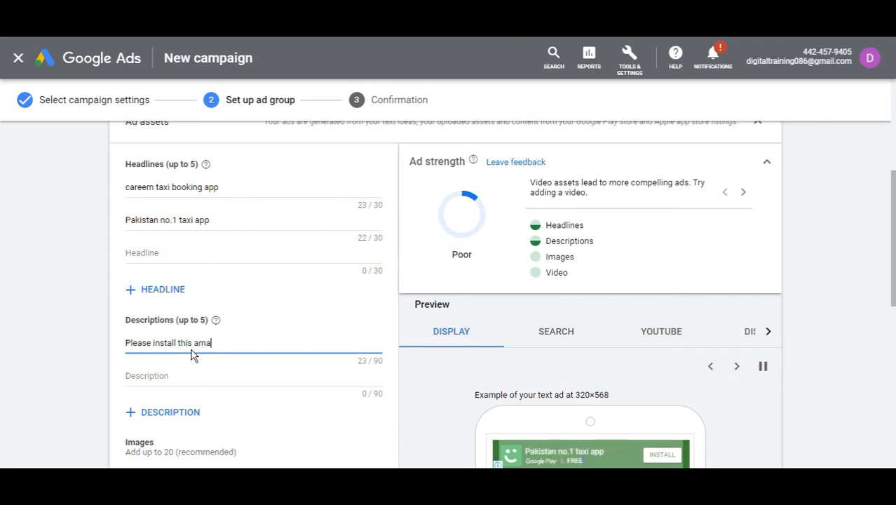
{"action": "type", "text": "zing app"}
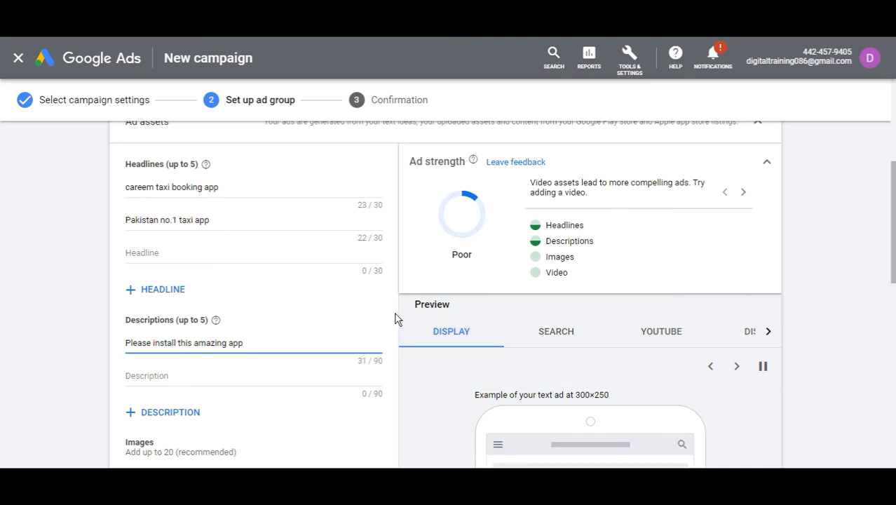
{"action": "scroll", "coordinate": [395, 319], "scroll_direction": "up", "scroll_amount": 1}
{"action": "scroll", "coordinate": [394, 320], "scroll_direction": "down", "scroll_amount": 2}
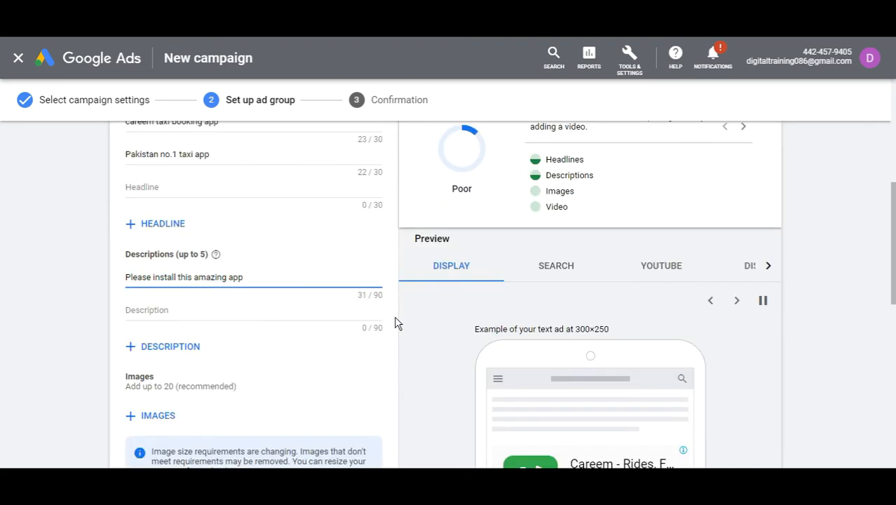
{"action": "scroll", "coordinate": [394, 323], "scroll_direction": "down", "scroll_amount": 3}
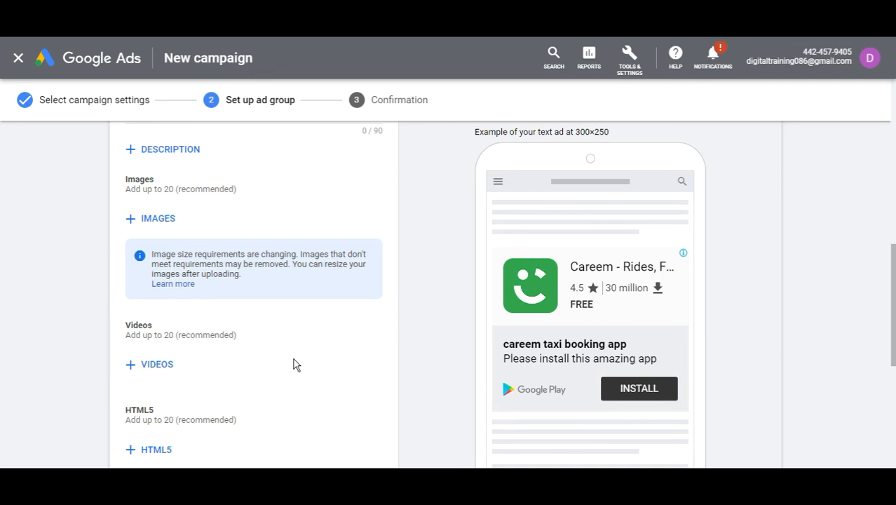
Examine the app ad's example previews for Display, Search and YouTube alongside the entered ad assets.
{"action": "scroll", "coordinate": [433, 363], "scroll_direction": "up", "scroll_amount": 3}
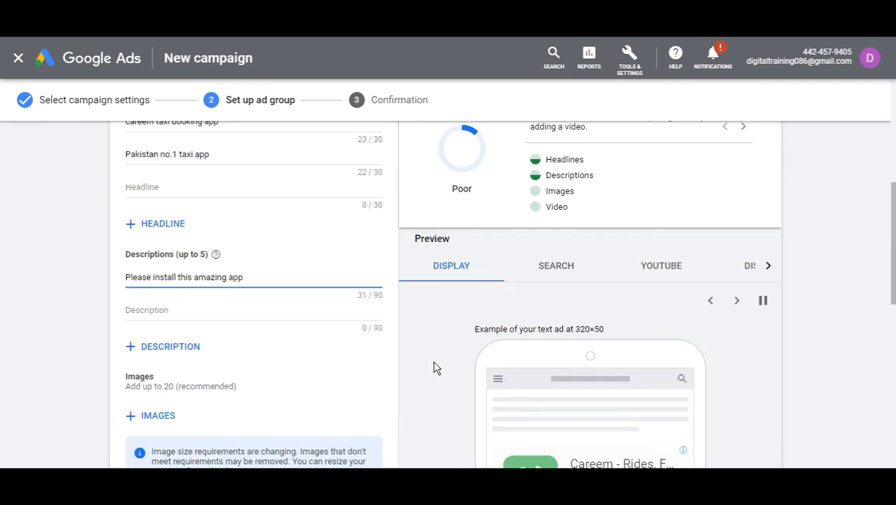
{"action": "scroll", "coordinate": [425, 346], "scroll_direction": "down", "scroll_amount": 1}
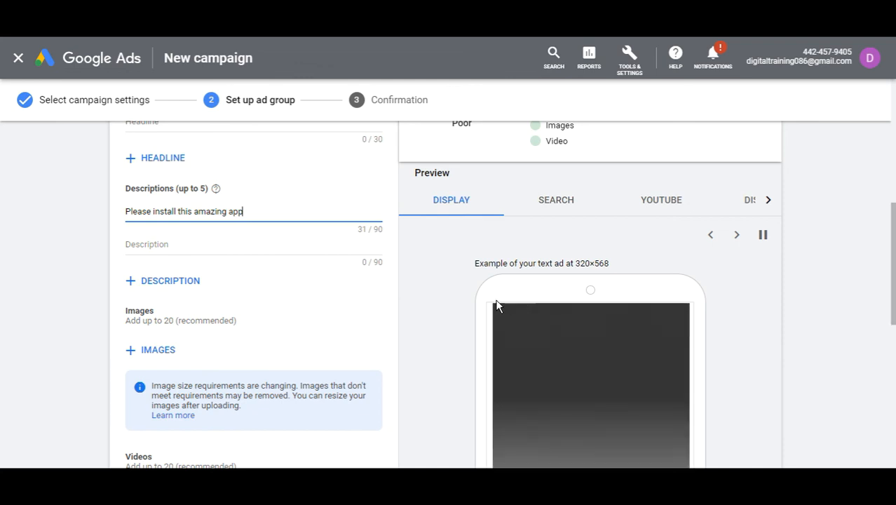
{"action": "scroll", "coordinate": [449, 300], "scroll_direction": "down", "scroll_amount": 1}
{"action": "scroll", "coordinate": [491, 312], "scroll_direction": "down", "scroll_amount": 1}
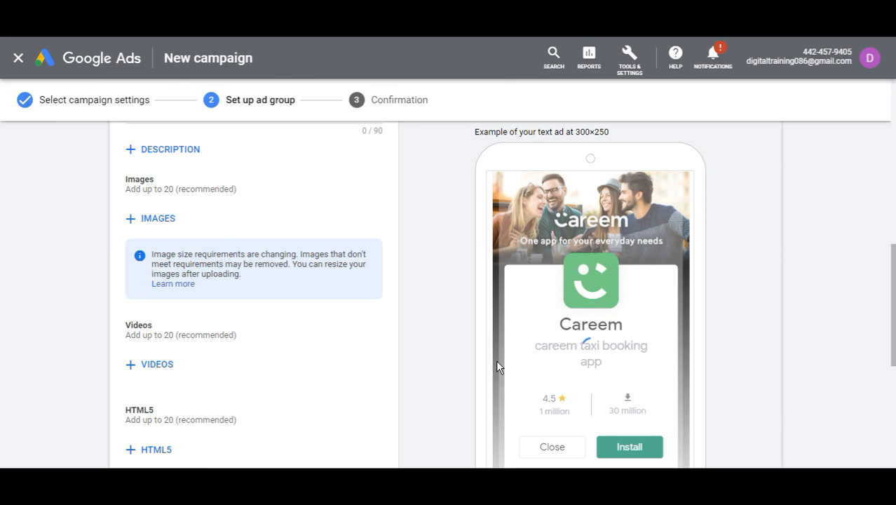
{"action": "scroll", "coordinate": [430, 340], "scroll_direction": "up", "scroll_amount": 2}
{"action": "left_click", "coordinate": [566, 203]}
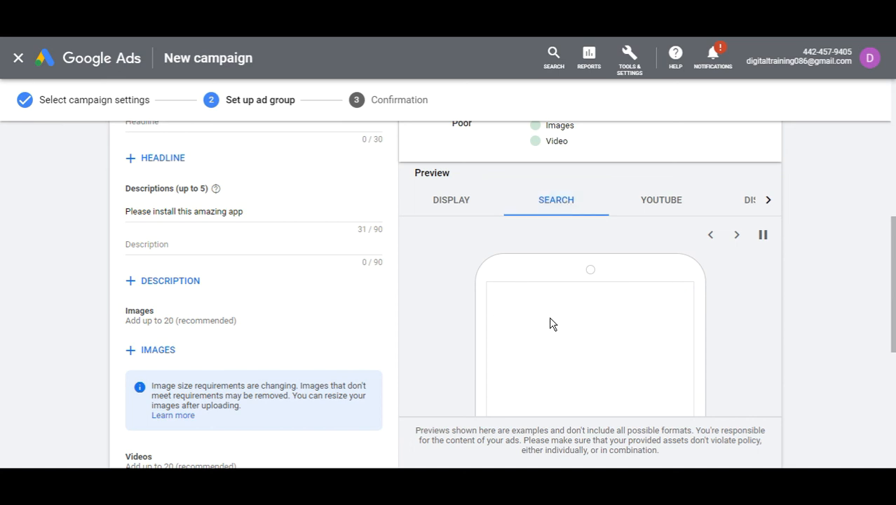
{"action": "left_click", "coordinate": [670, 199]}
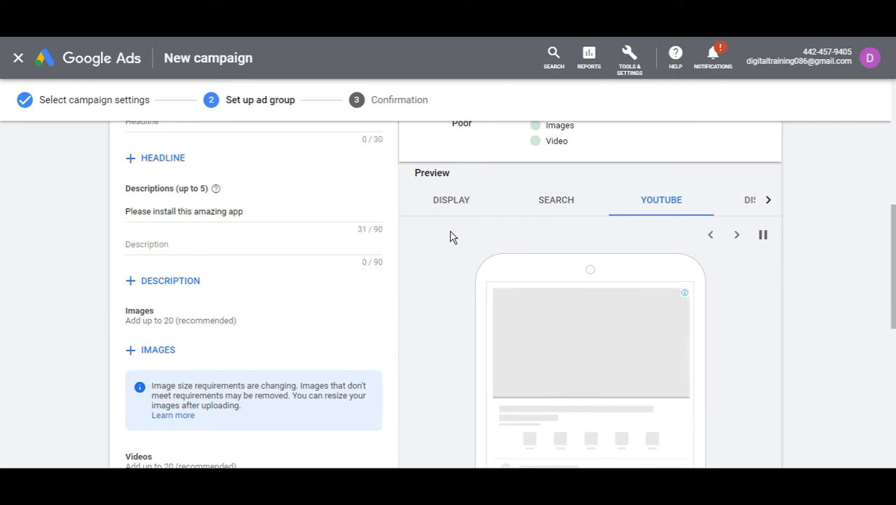
{"action": "scroll", "coordinate": [420, 312], "scroll_direction": "down", "scroll_amount": 1}
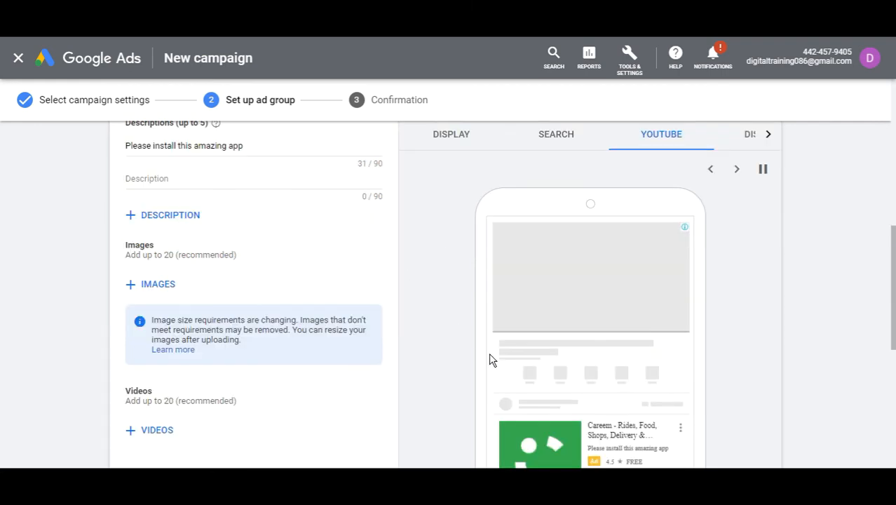
{"action": "scroll", "coordinate": [484, 351], "scroll_direction": "down", "scroll_amount": 2}
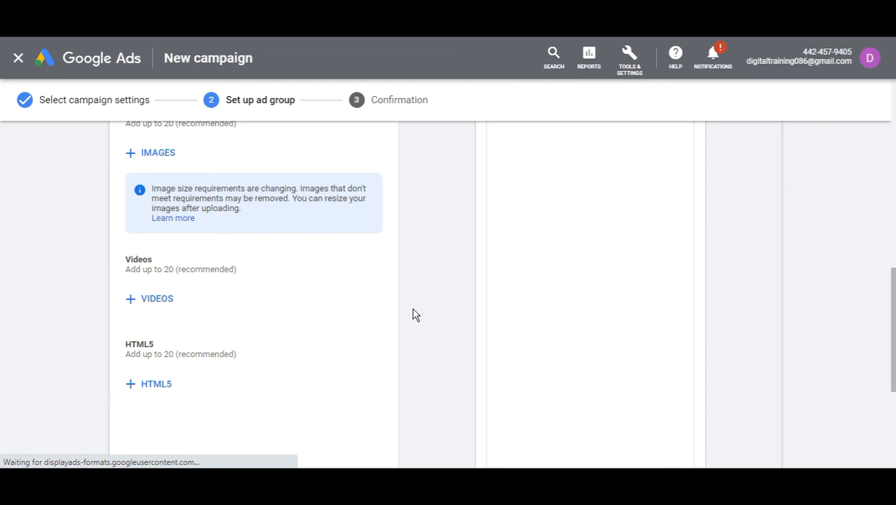
{"action": "scroll", "coordinate": [417, 314], "scroll_direction": "up", "scroll_amount": 1}
{"action": "scroll", "coordinate": [234, 380], "scroll_direction": "down", "scroll_amount": 2}
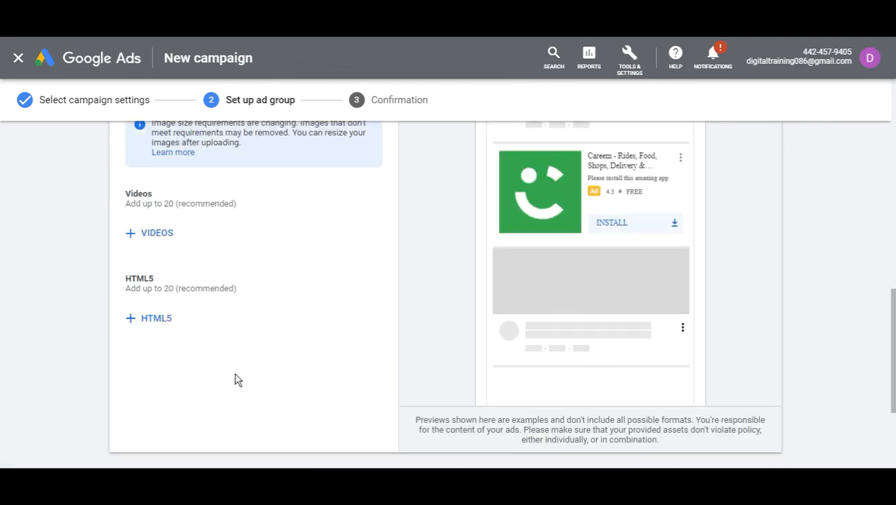
{"action": "scroll", "coordinate": [242, 282], "scroll_direction": "up", "scroll_amount": 5}
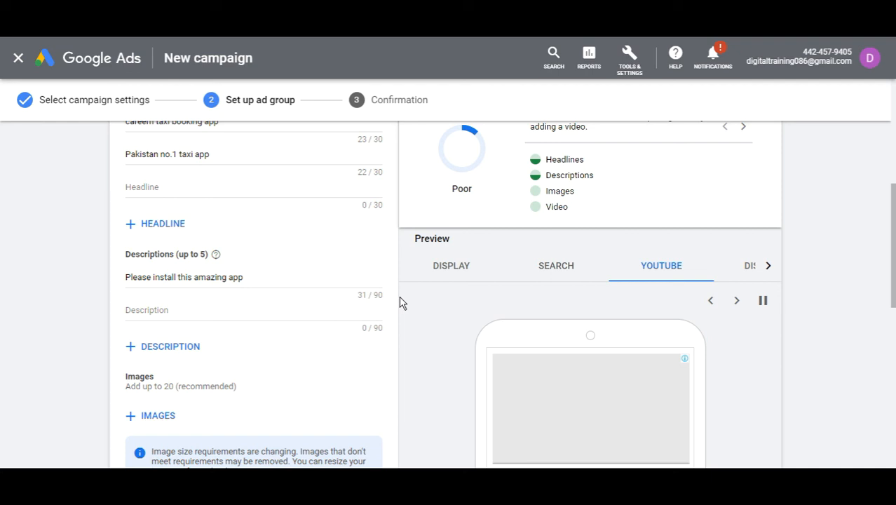
Submit the ad group setup, review the campaign summary and continue past the confirmation.
{"action": "scroll", "coordinate": [401, 301], "scroll_direction": "down", "scroll_amount": 7}
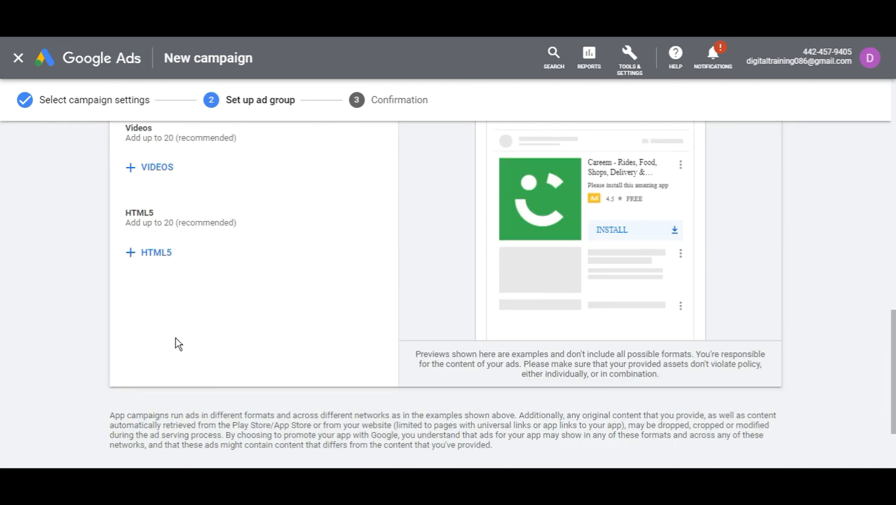
{"action": "left_click", "coordinate": [163, 374]}
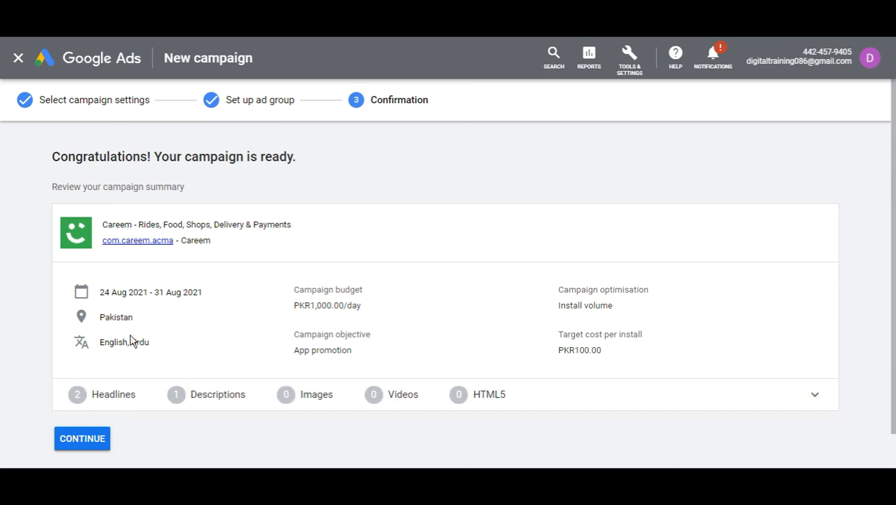
{"action": "scroll", "coordinate": [611, 421], "scroll_direction": "down", "scroll_amount": 1}
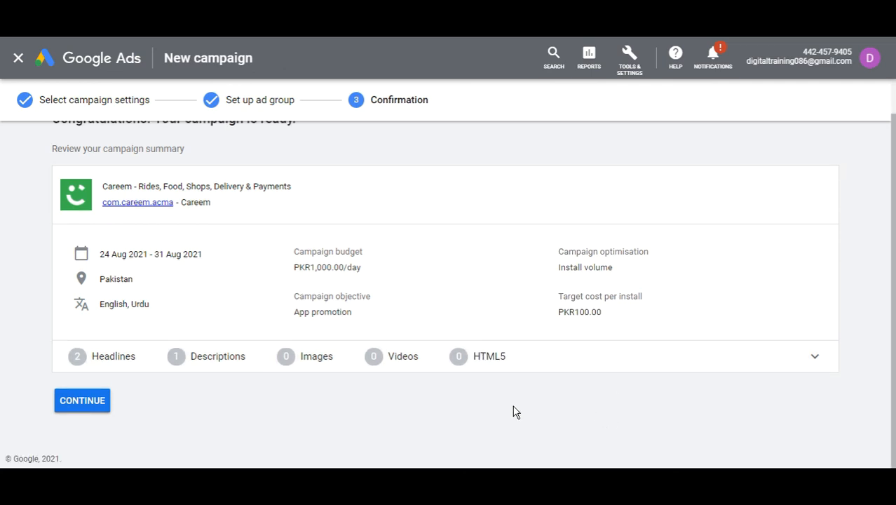
{"action": "left_click", "coordinate": [92, 400]}
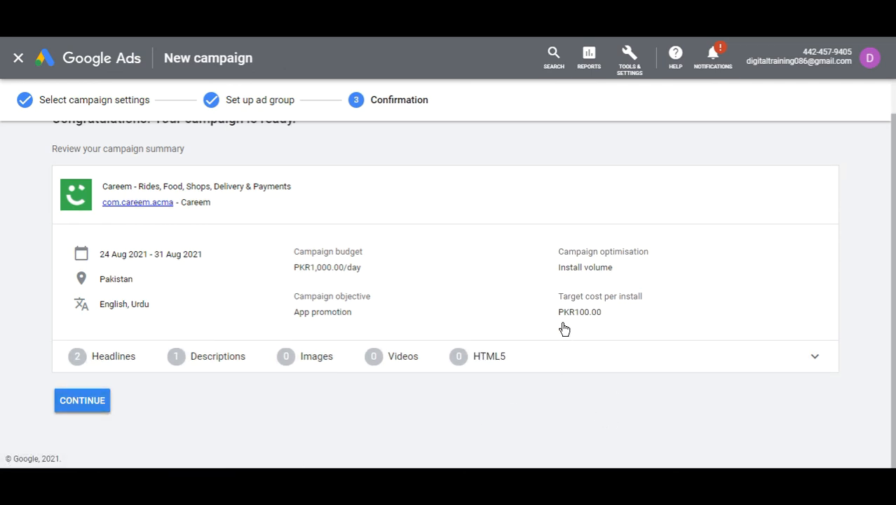